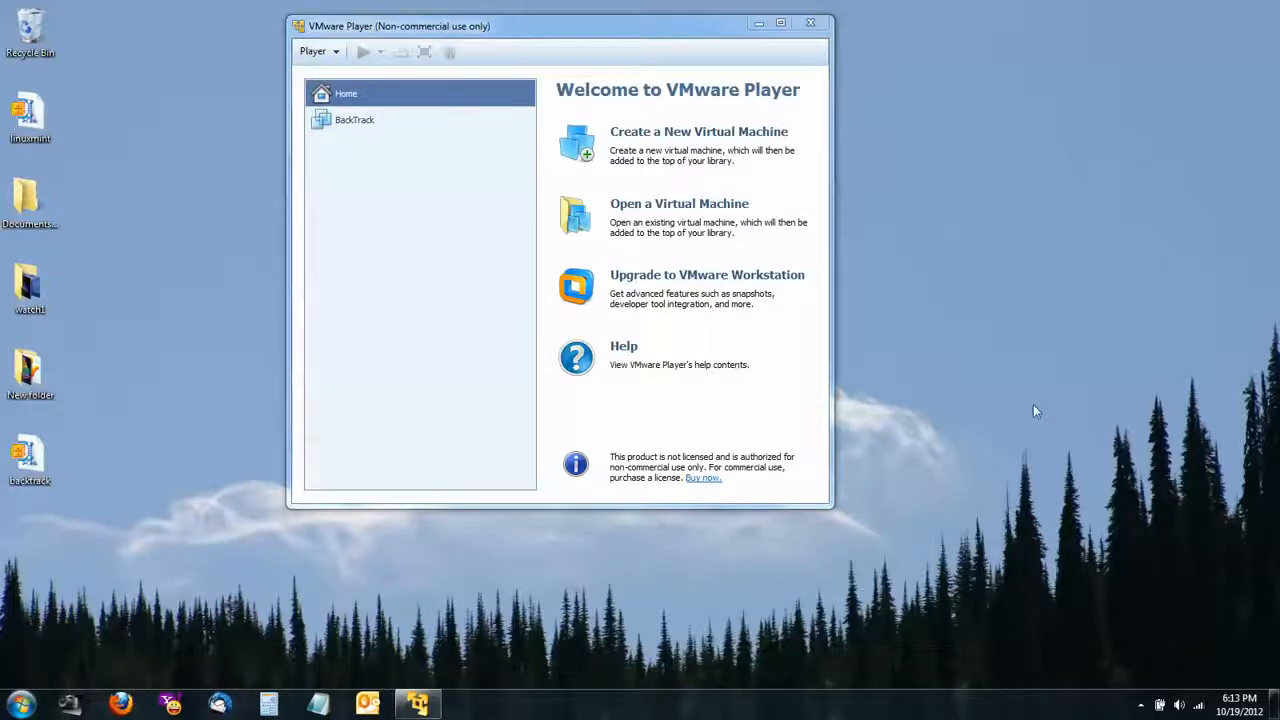
Start creating a new virtual machine using the backtrack ISO file from the Desktop as the installer disc image
drag(531, 38, 560, 75)
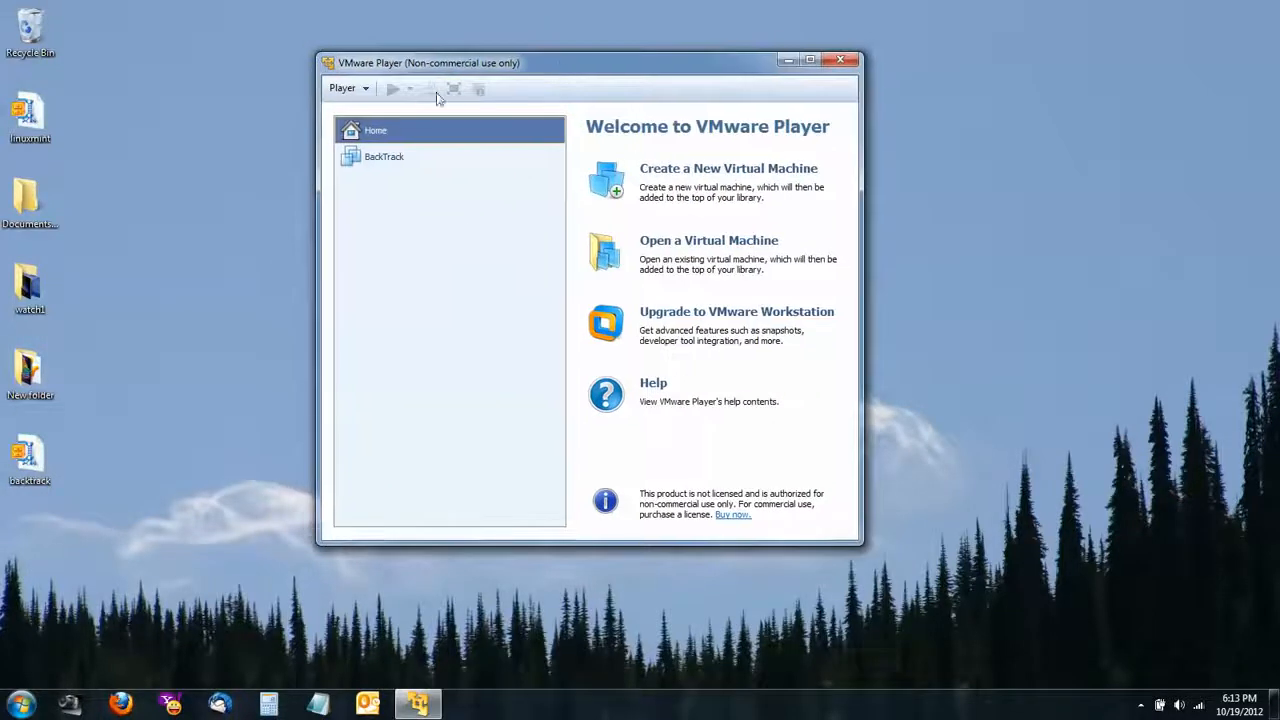
click(724, 175)
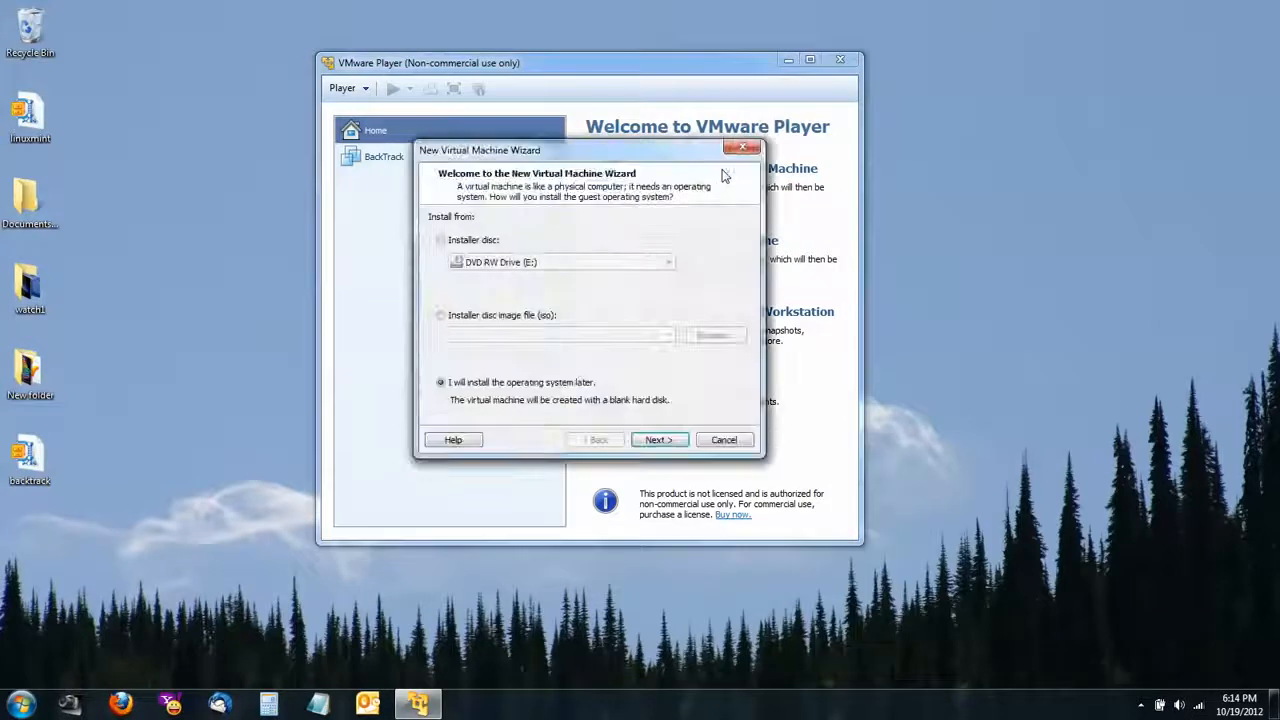
click(441, 316)
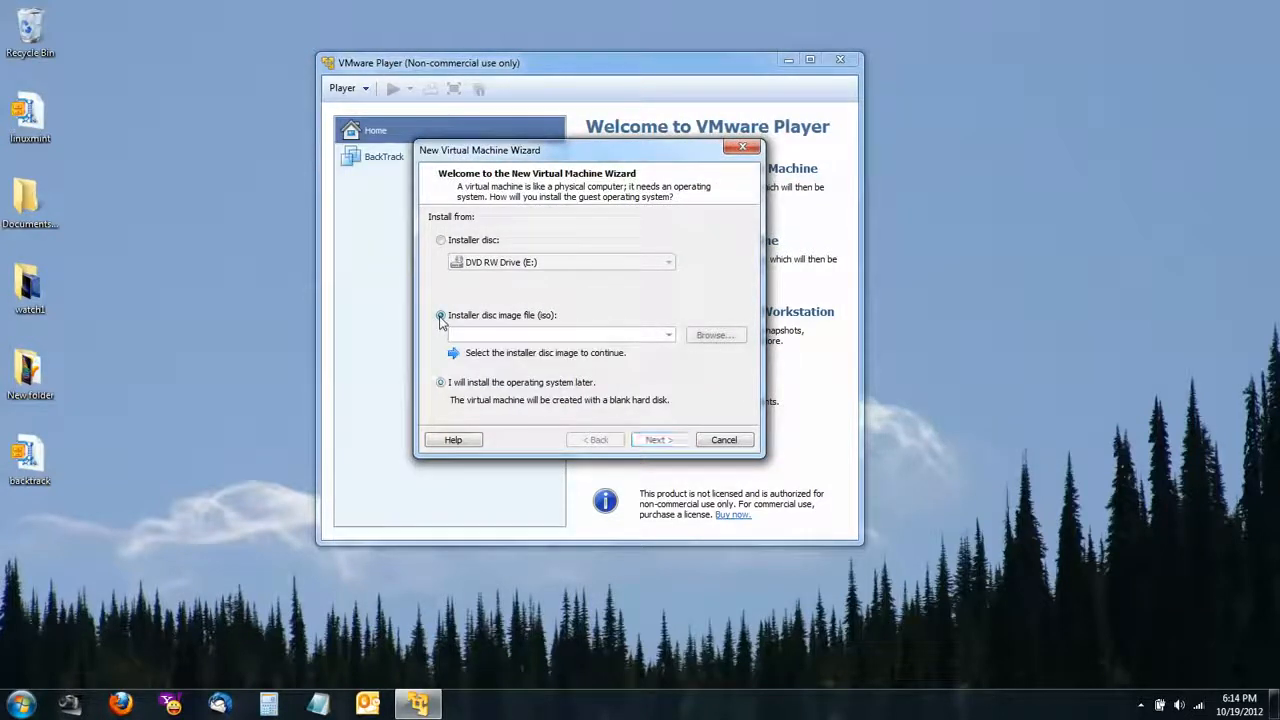
click(733, 336)
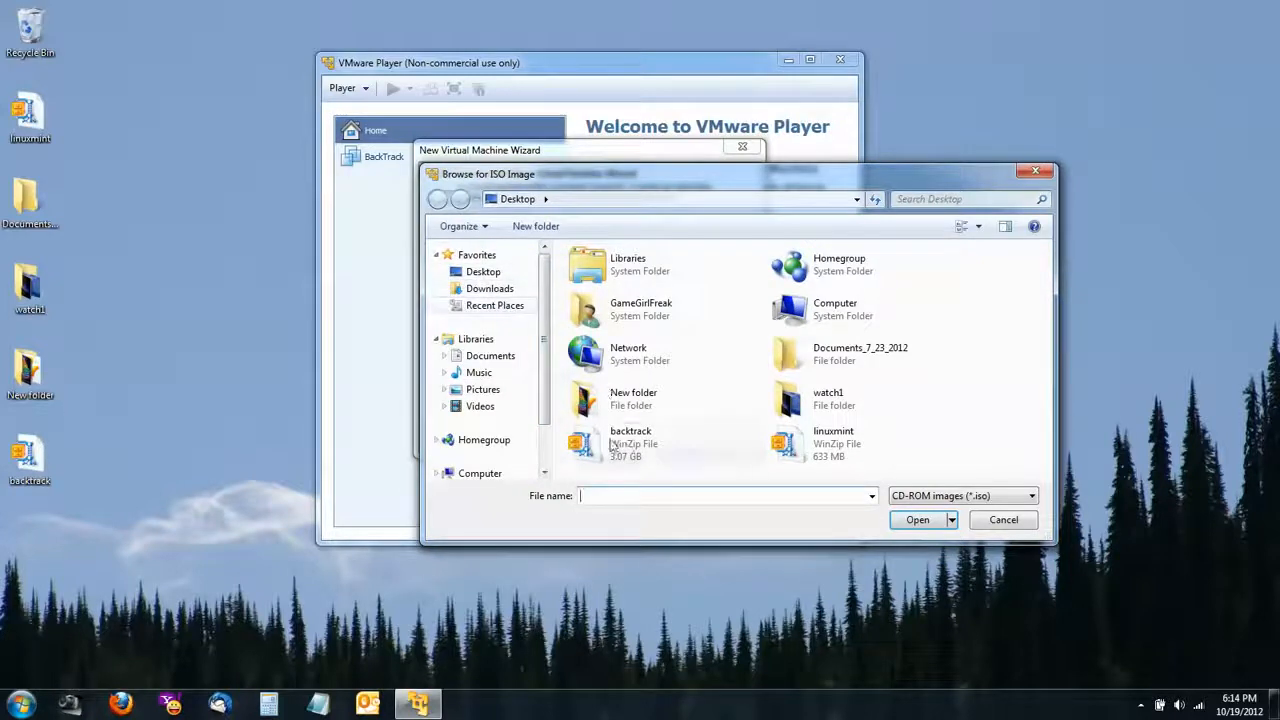
click(637, 446)
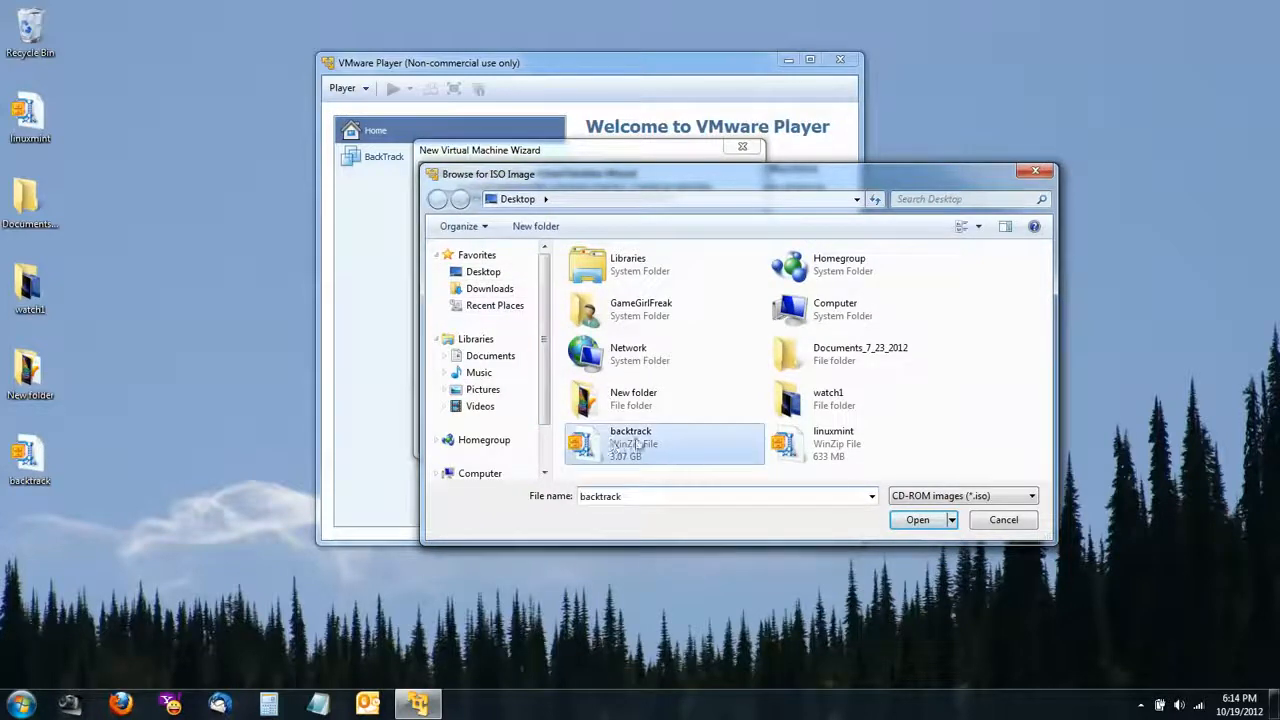
click(912, 520)
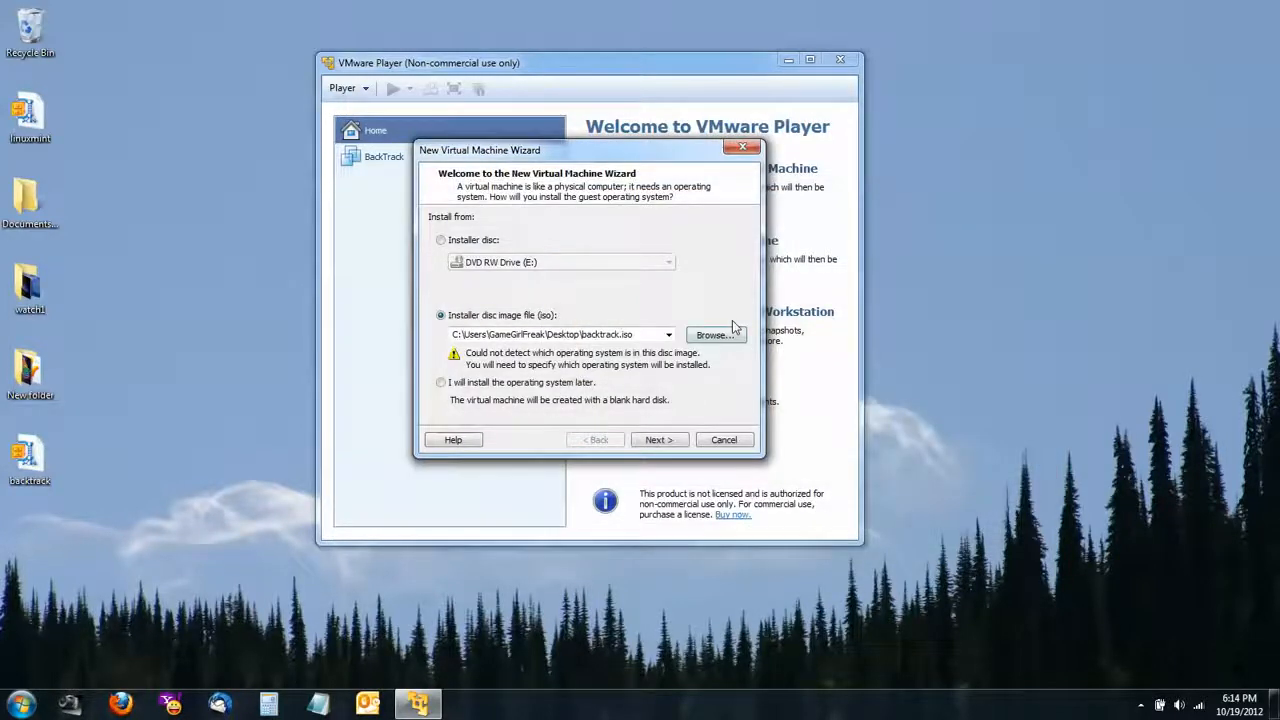
click(659, 440)
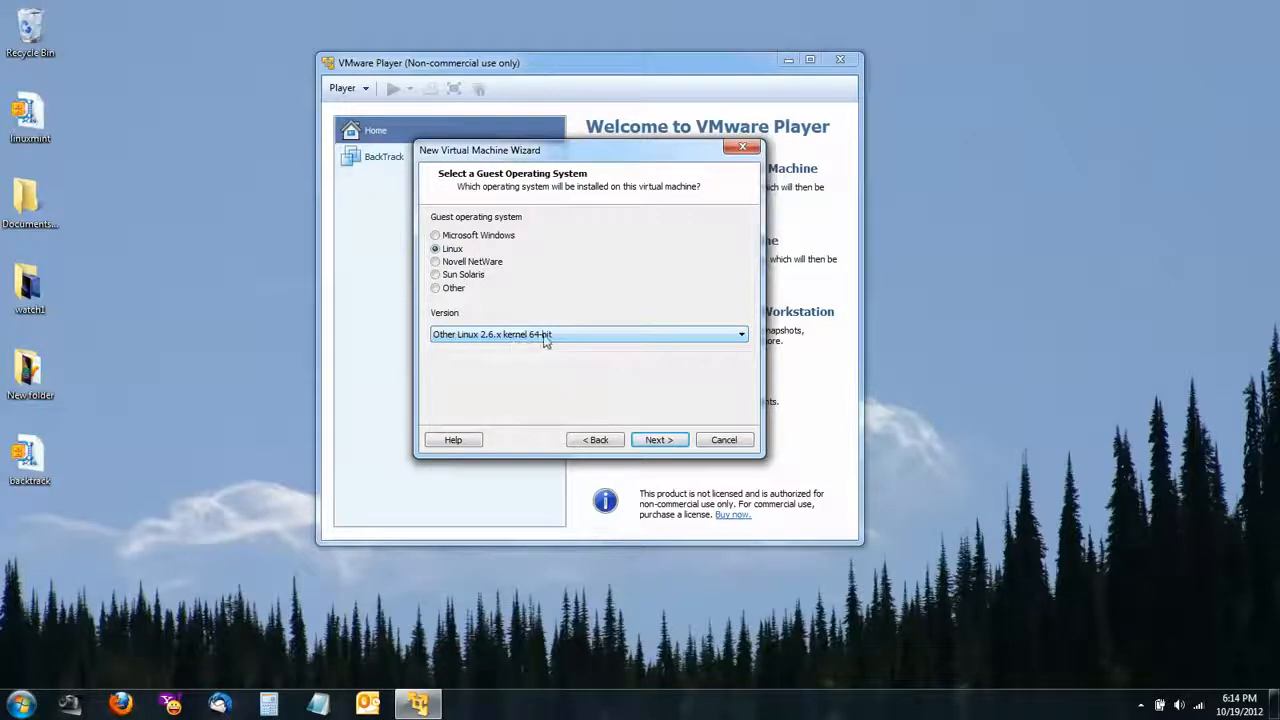
Accept Linux, Other Linux 2.6.x kernel 64-bit, as the guest system and name the virtual machine BackTrack 5 r3
click(659, 444)
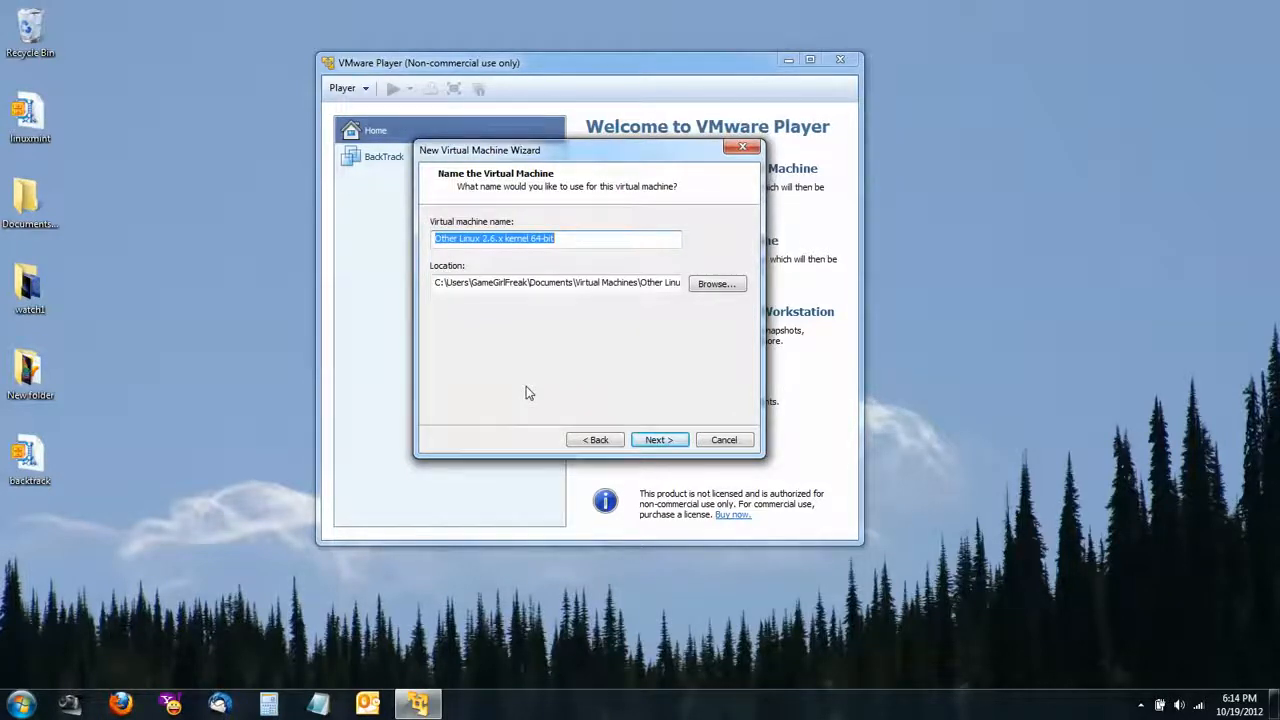
text(BackTrack 5 r3)
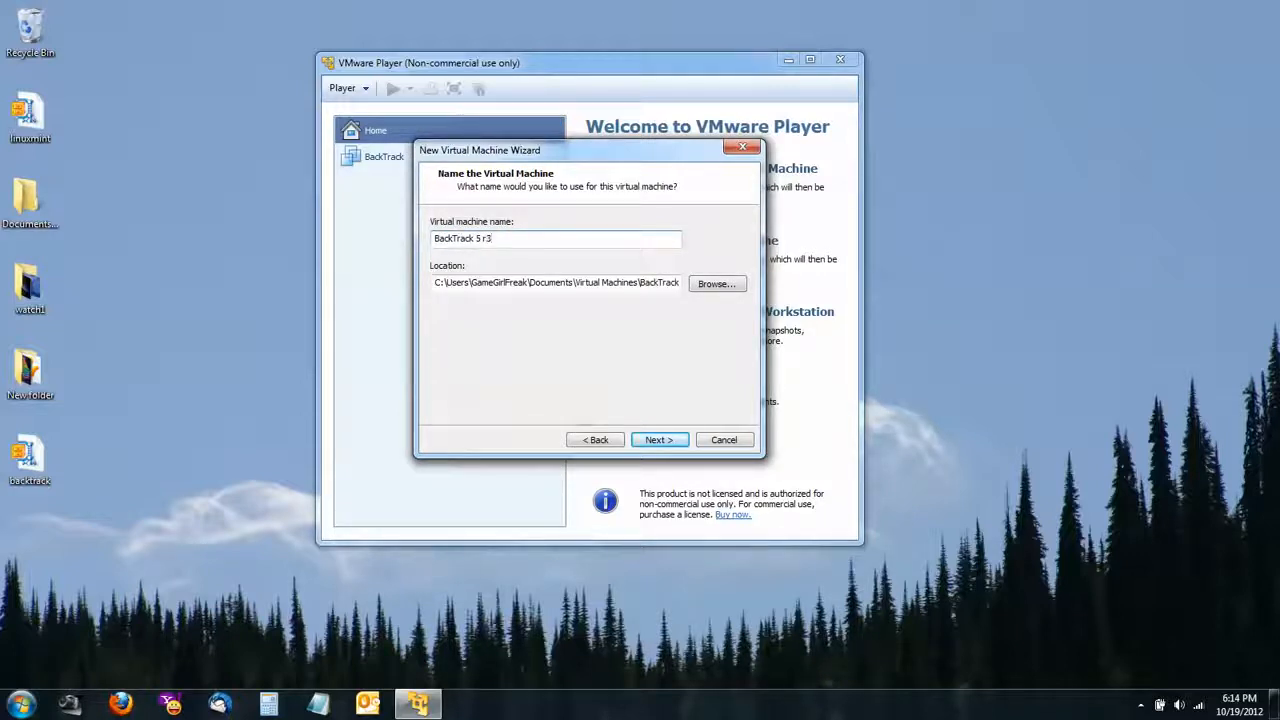
click(660, 440)
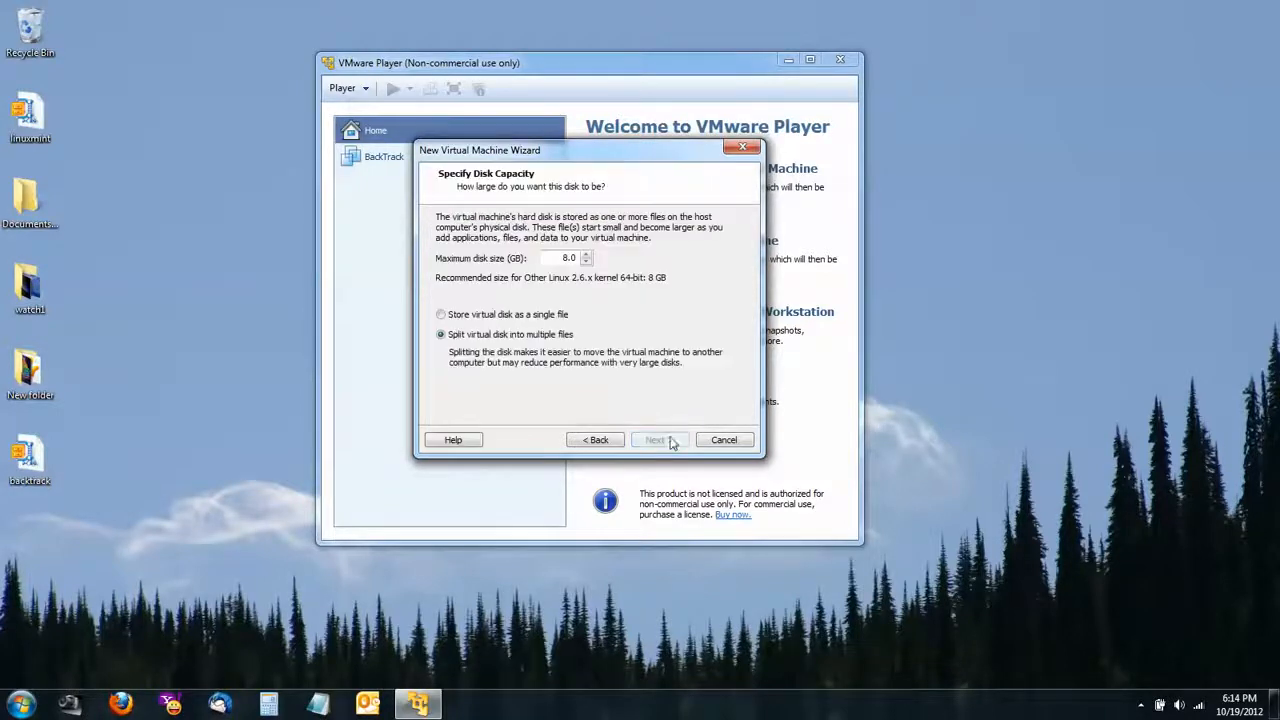
Set the maximum disk size to 12 GB and store the virtual disk as a single file
click(587, 257)
click(587, 256)
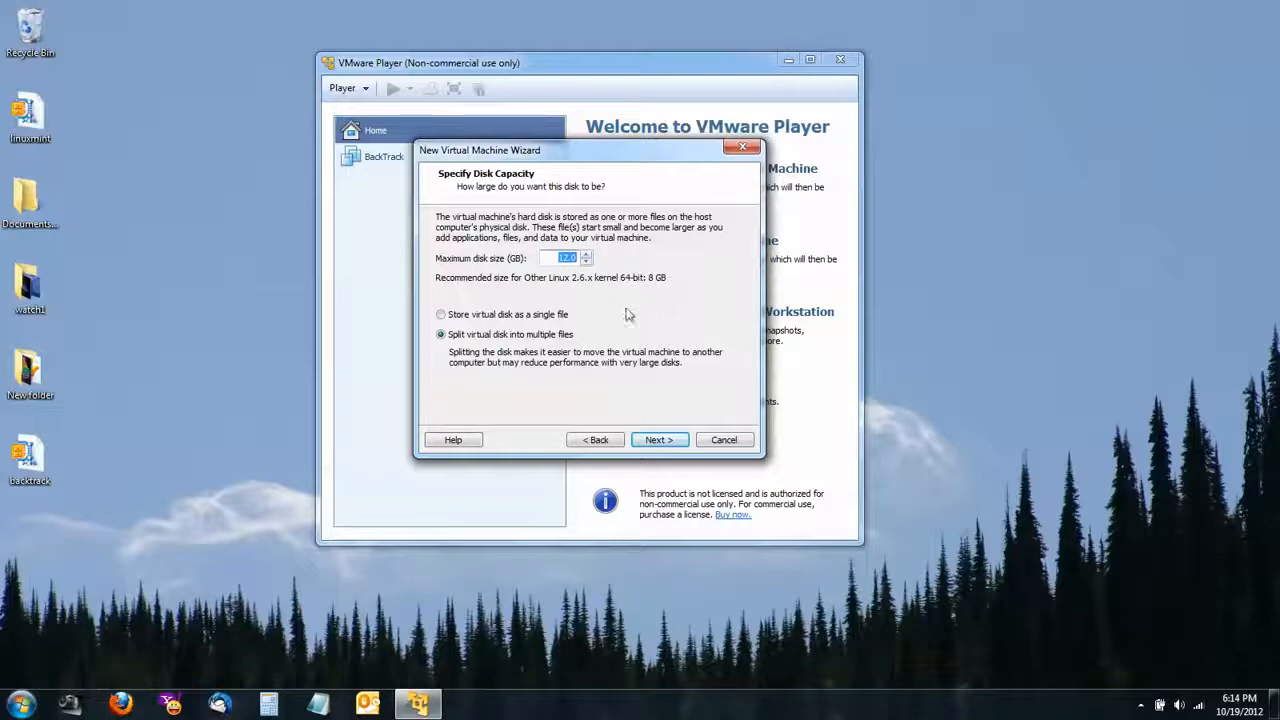
click(446, 316)
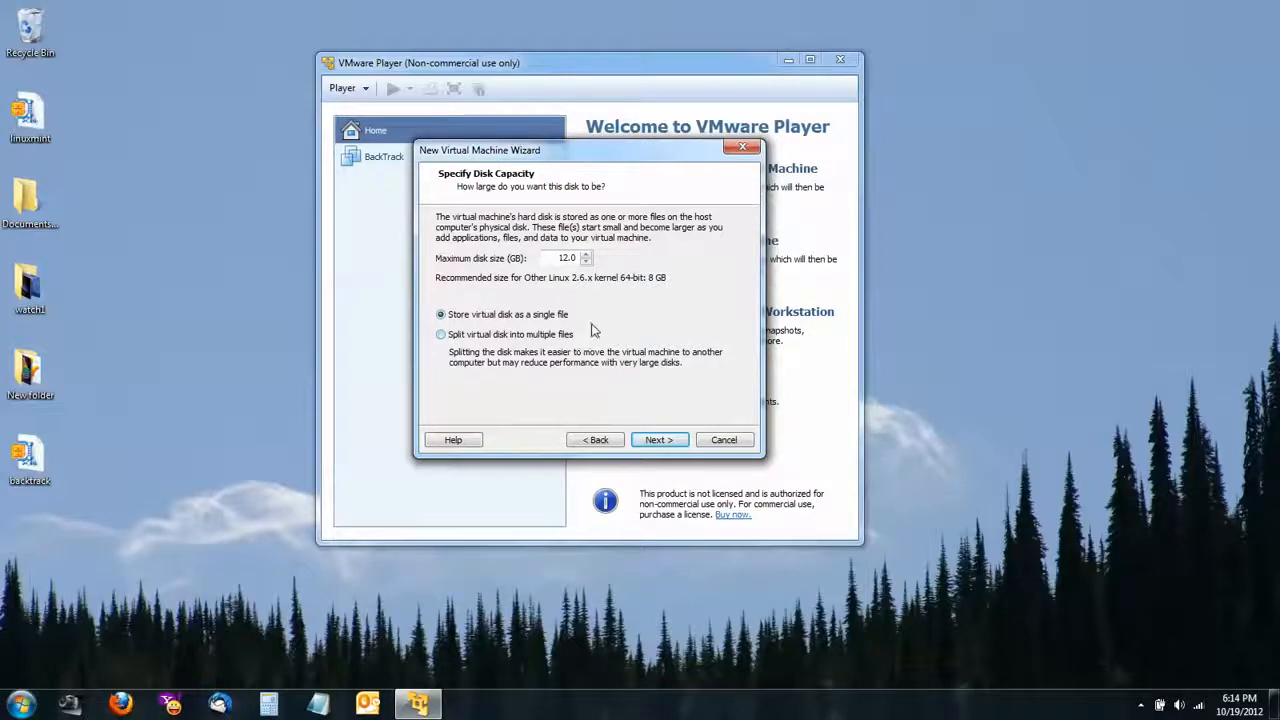
click(658, 441)
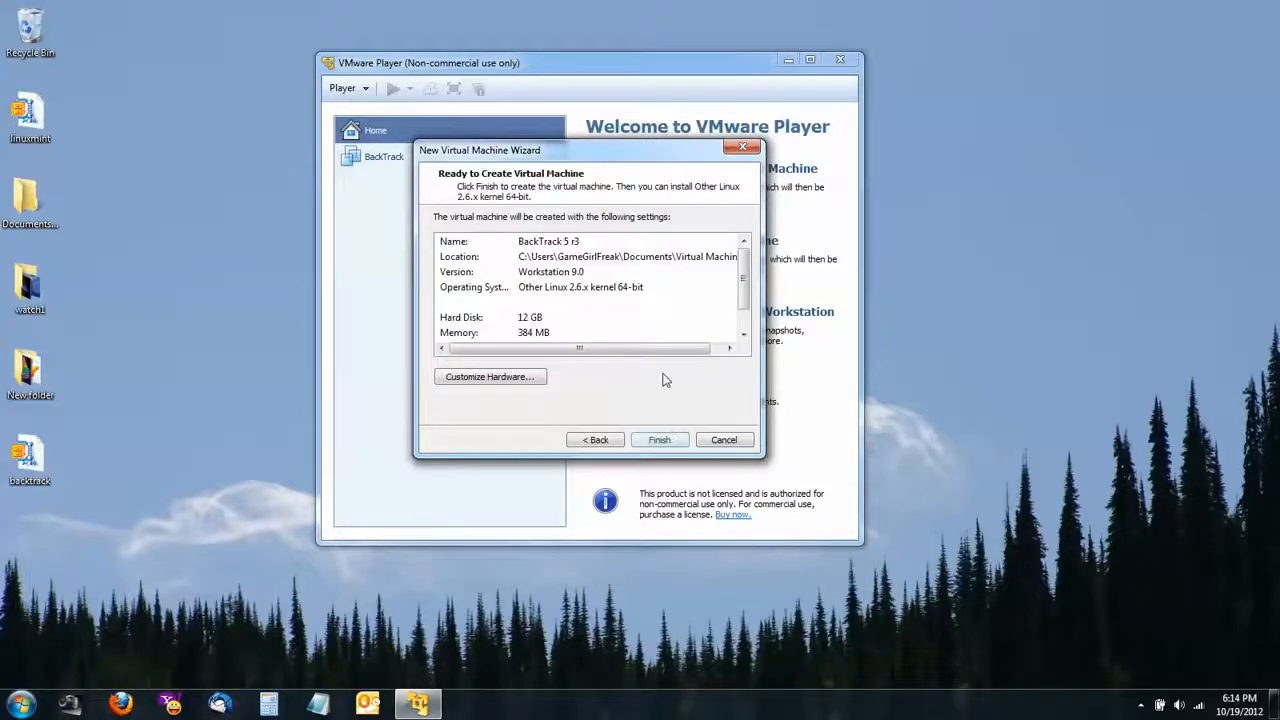
Customize the virtual machine's hardware by setting its memory to 1100 MB and removing the floppy drive
click(490, 377)
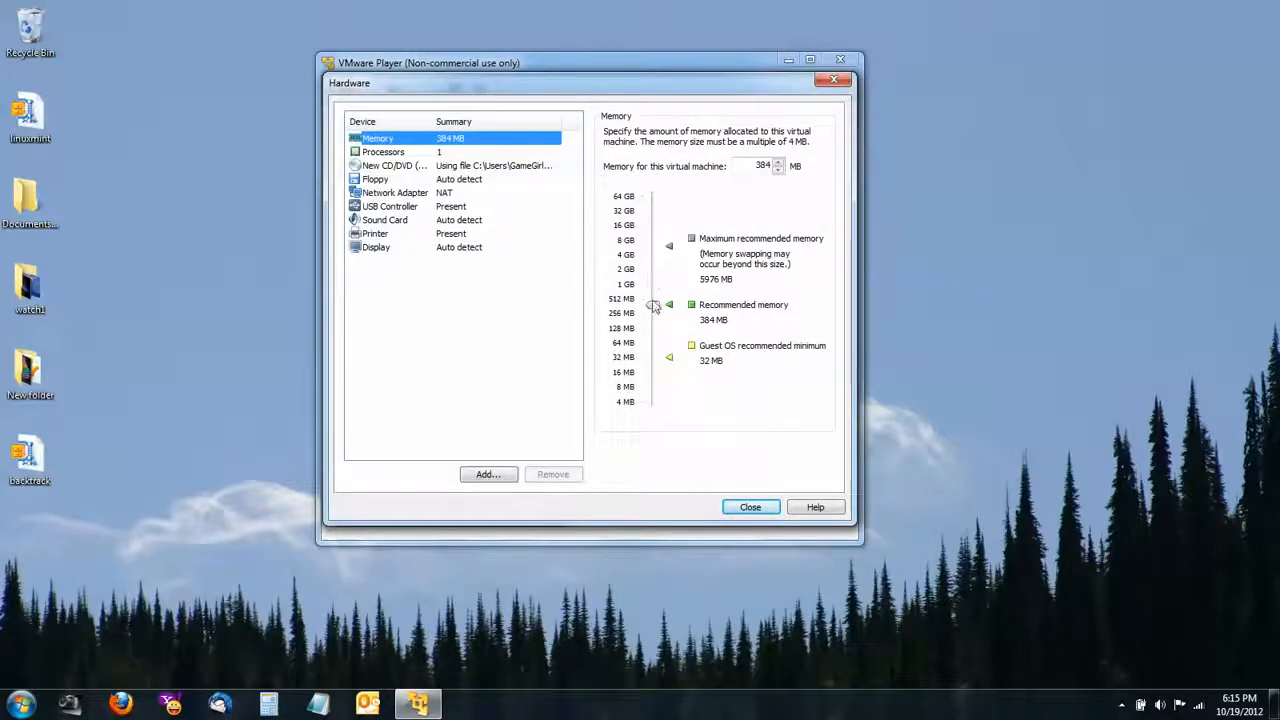
drag(652, 304, 652, 287)
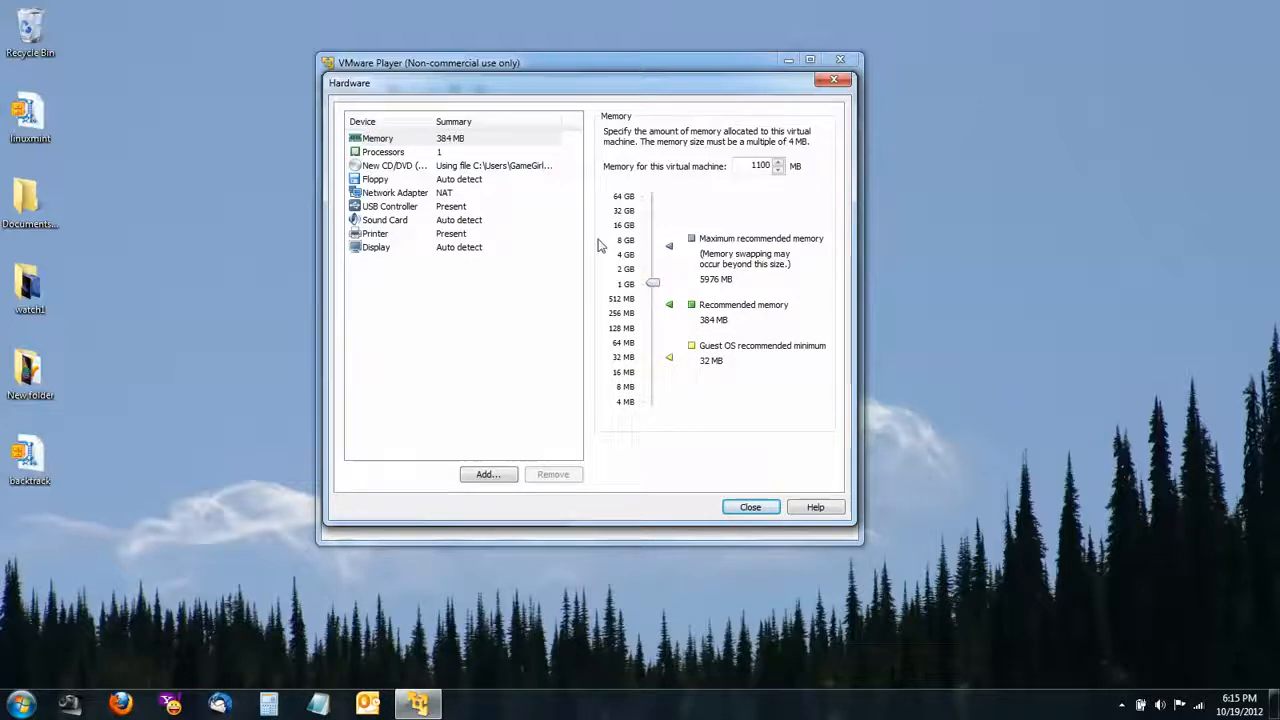
click(394, 180)
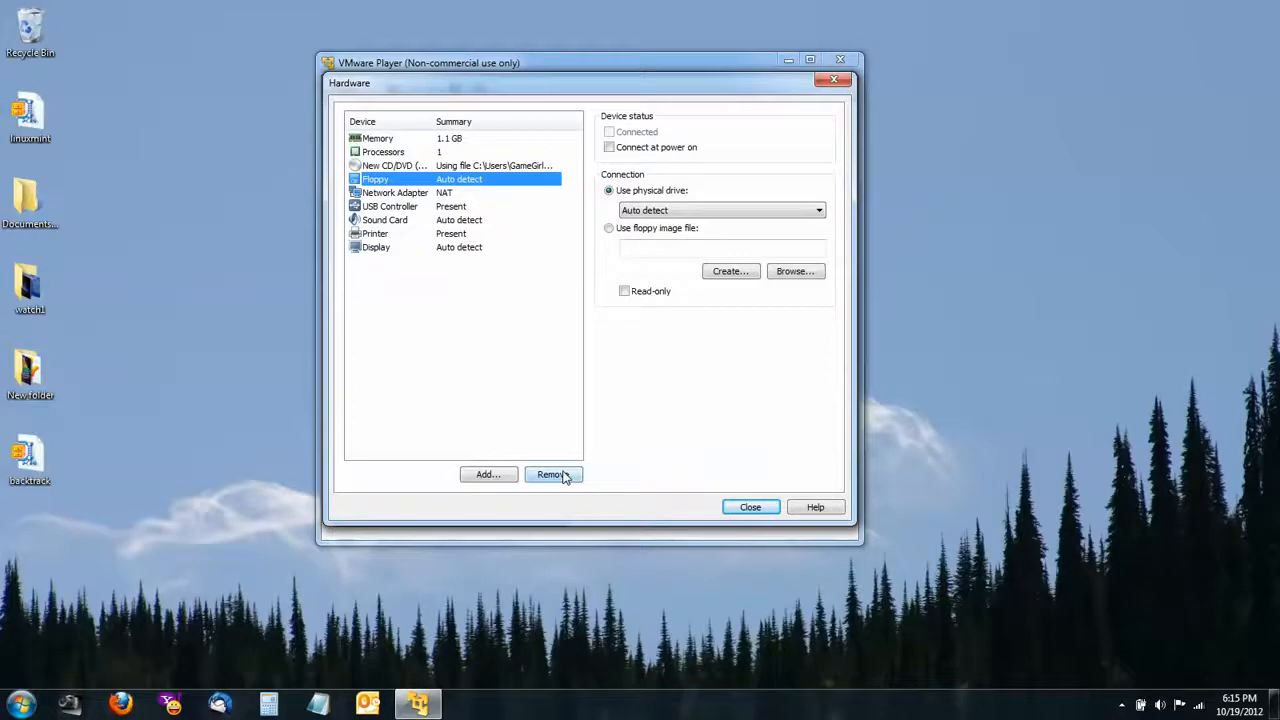
click(553, 474)
Set the number of processor cores to 2 and finish creating the virtual machine
click(399, 155)
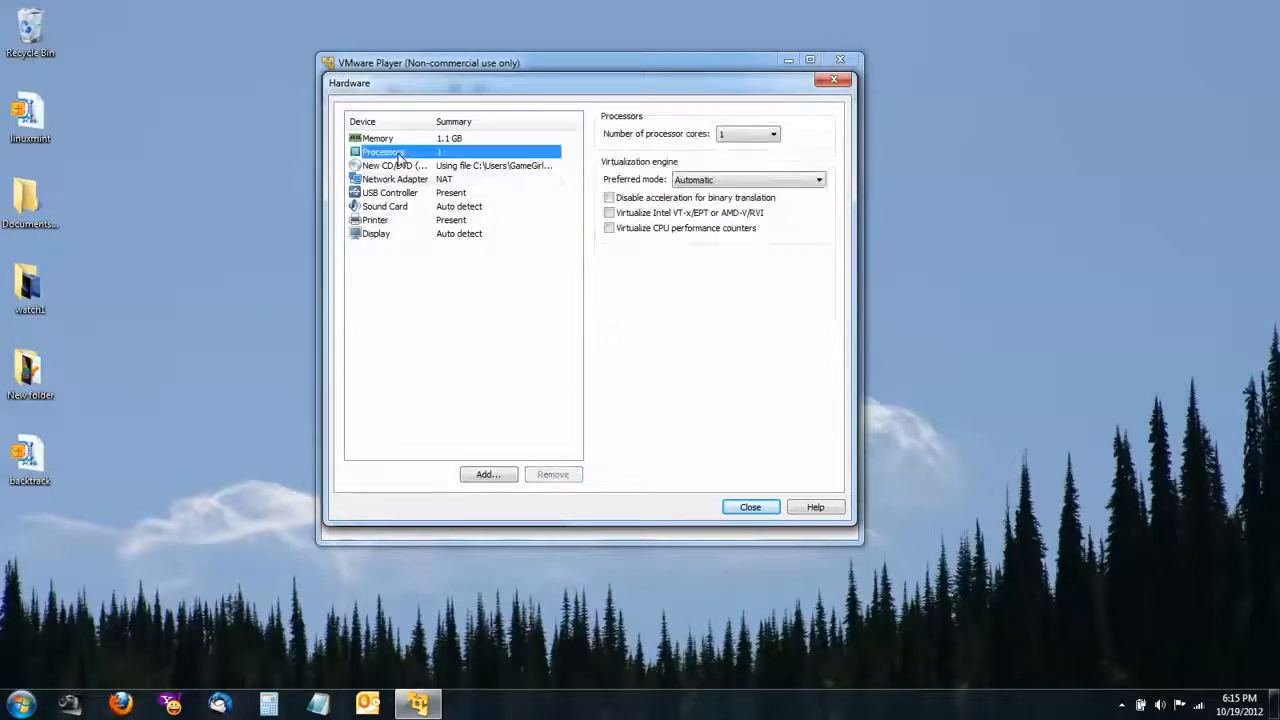
click(768, 134)
click(748, 153)
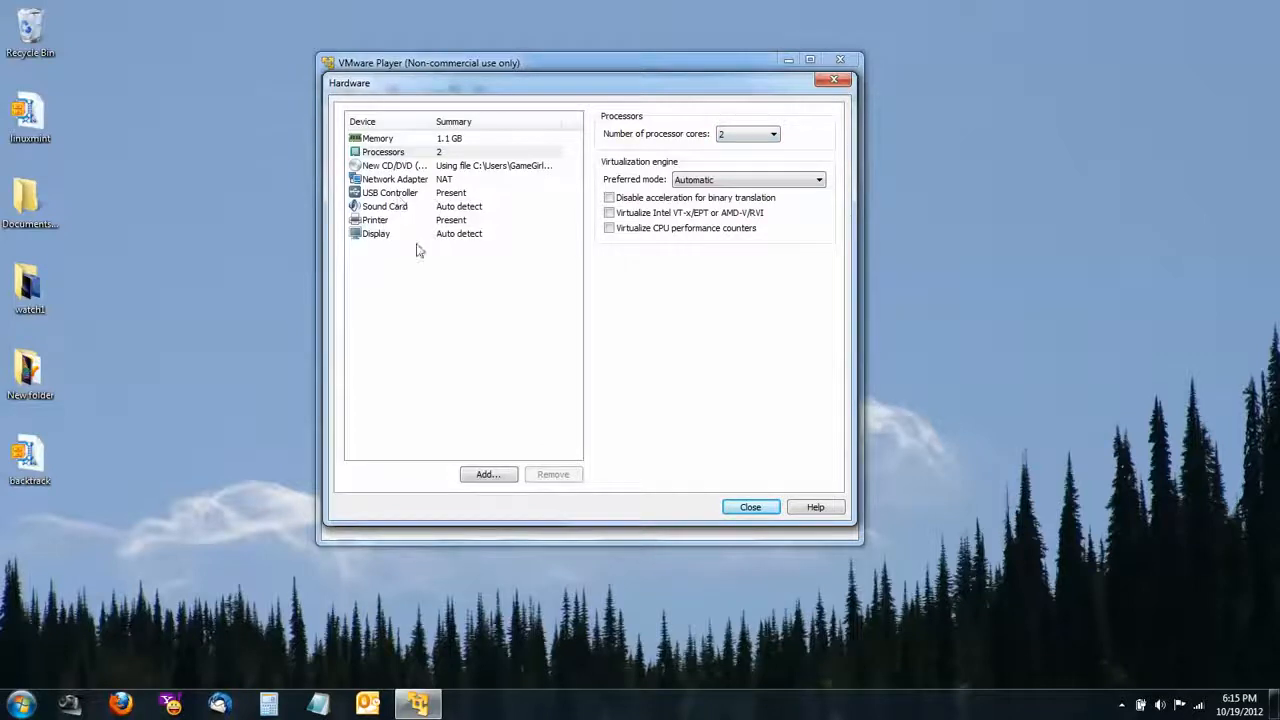
click(750, 506)
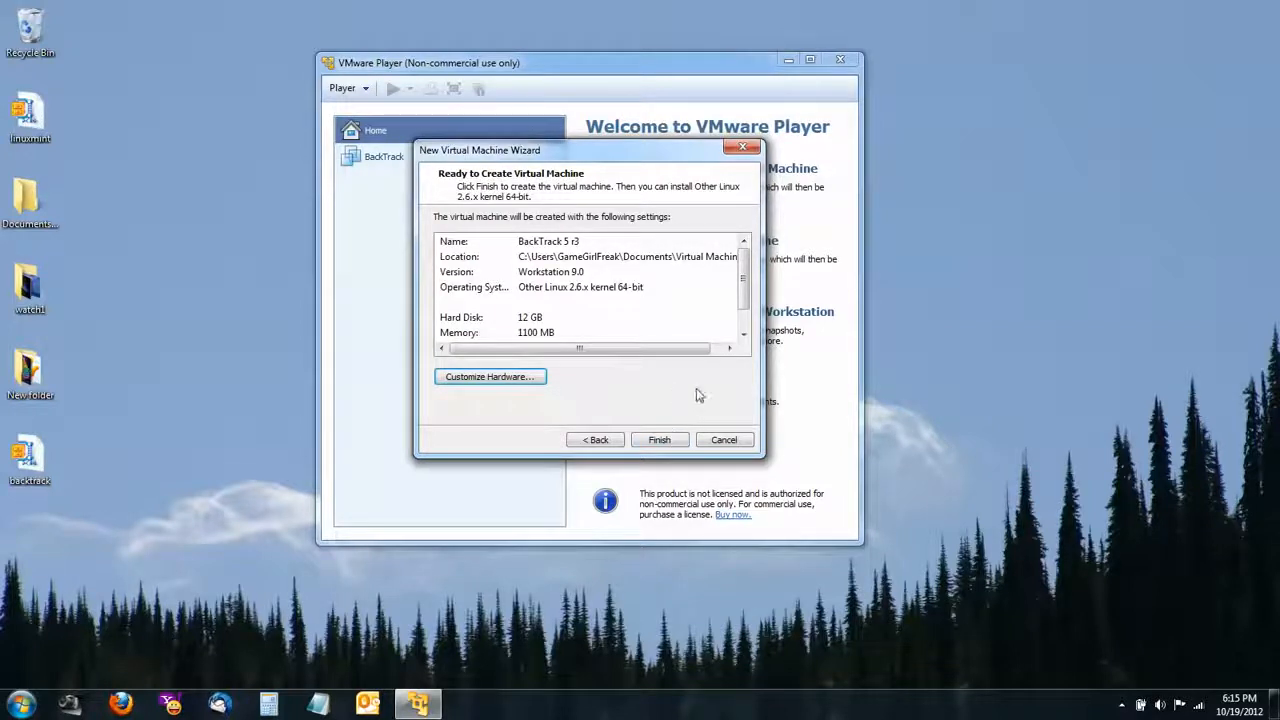
click(658, 439)
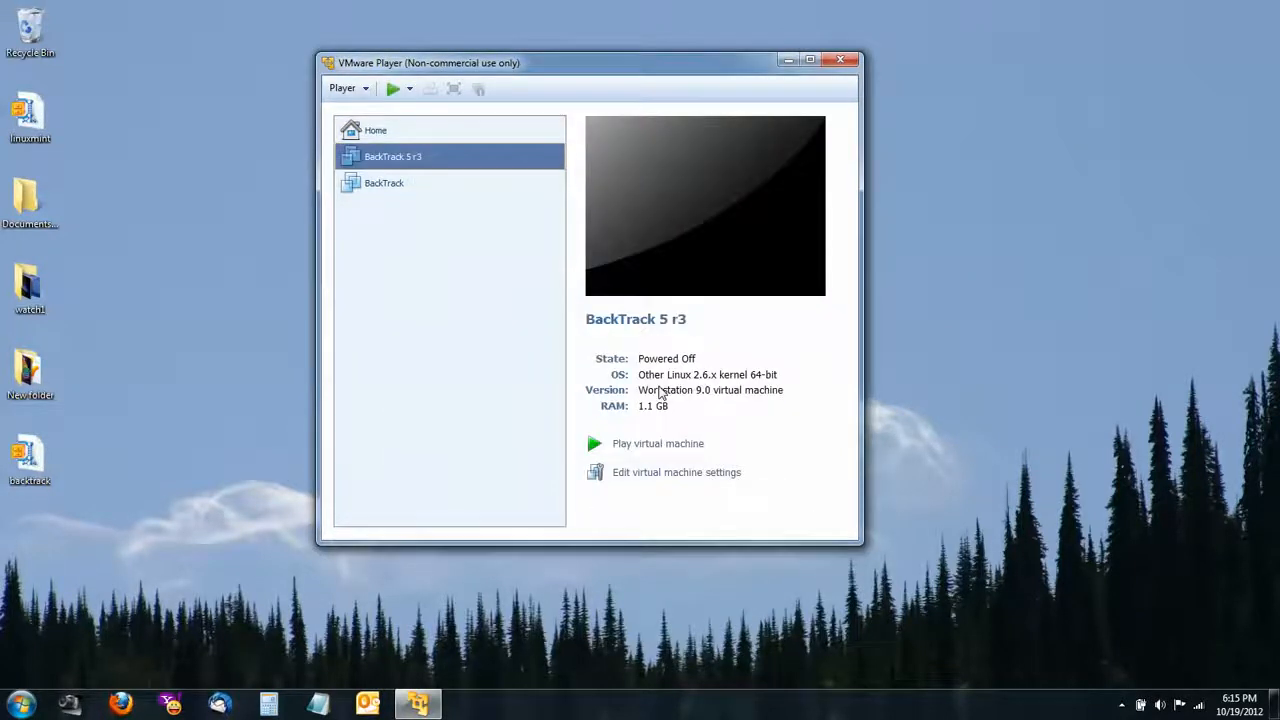
Power on the BackTrack 5 r3 virtual machine and direct input to its screen
click(650, 444)
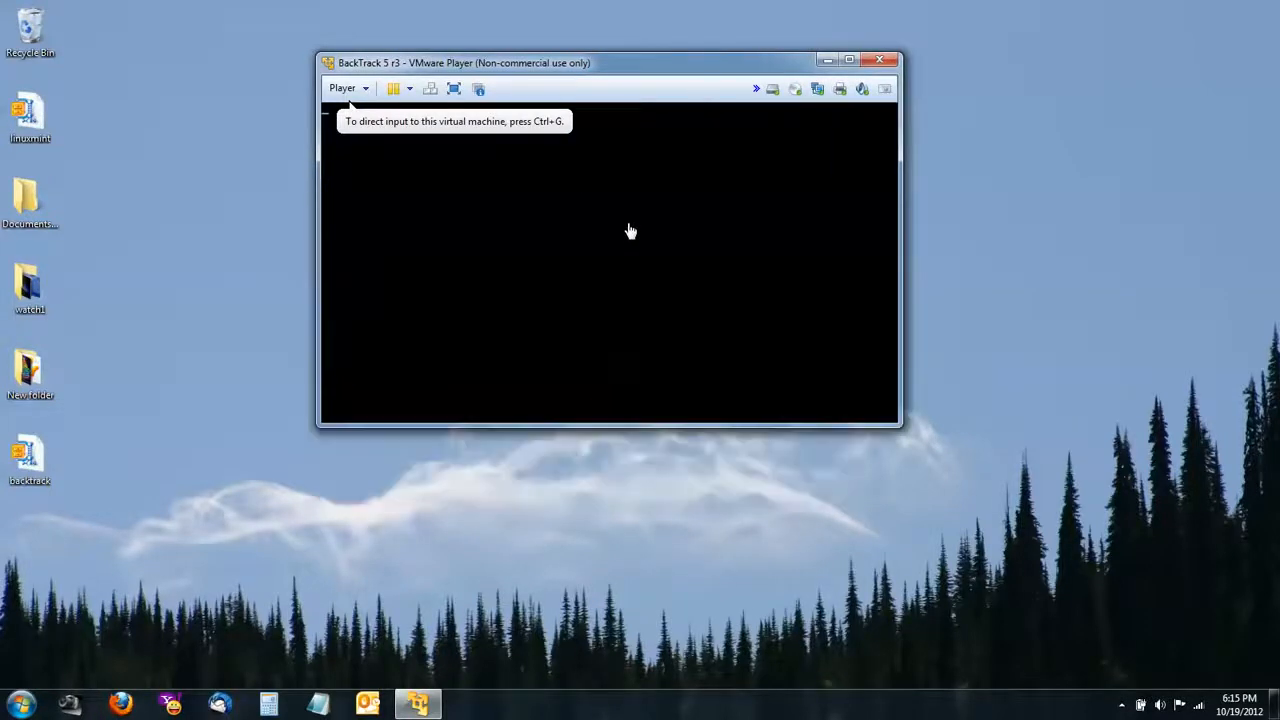
click(623, 277)
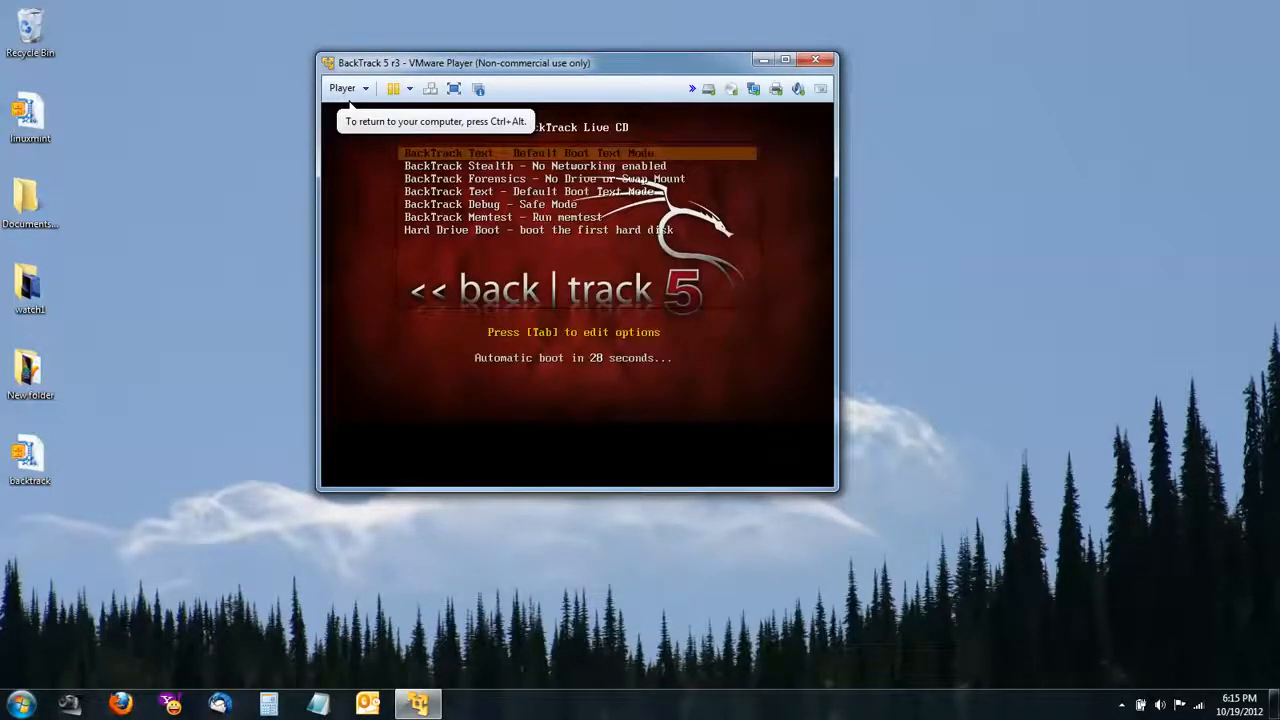
Look through the boot options of the BackTrack Live CD, ending on the first Default Boot Text Mode entry
key(Down)
key(Down)
key(Down)
key(Down)
key(Down)
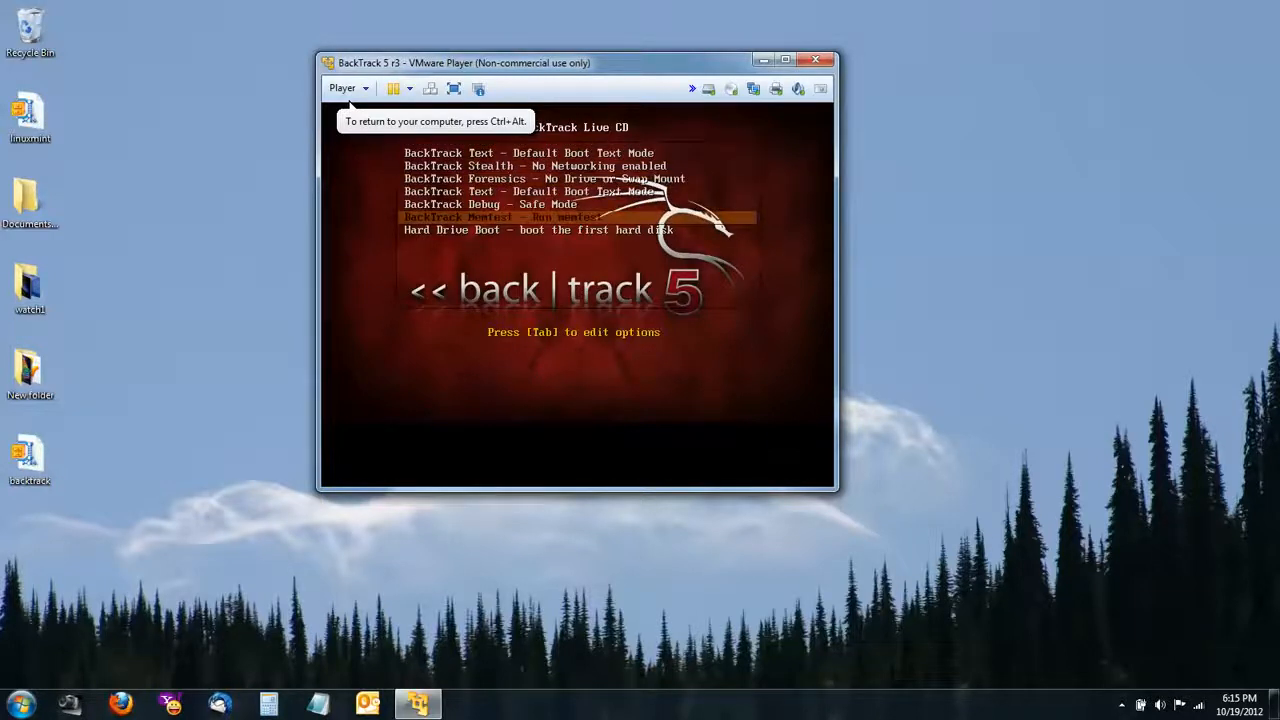
key(Up)
key(Up)
key(Up)
key(Up)
key(Up)
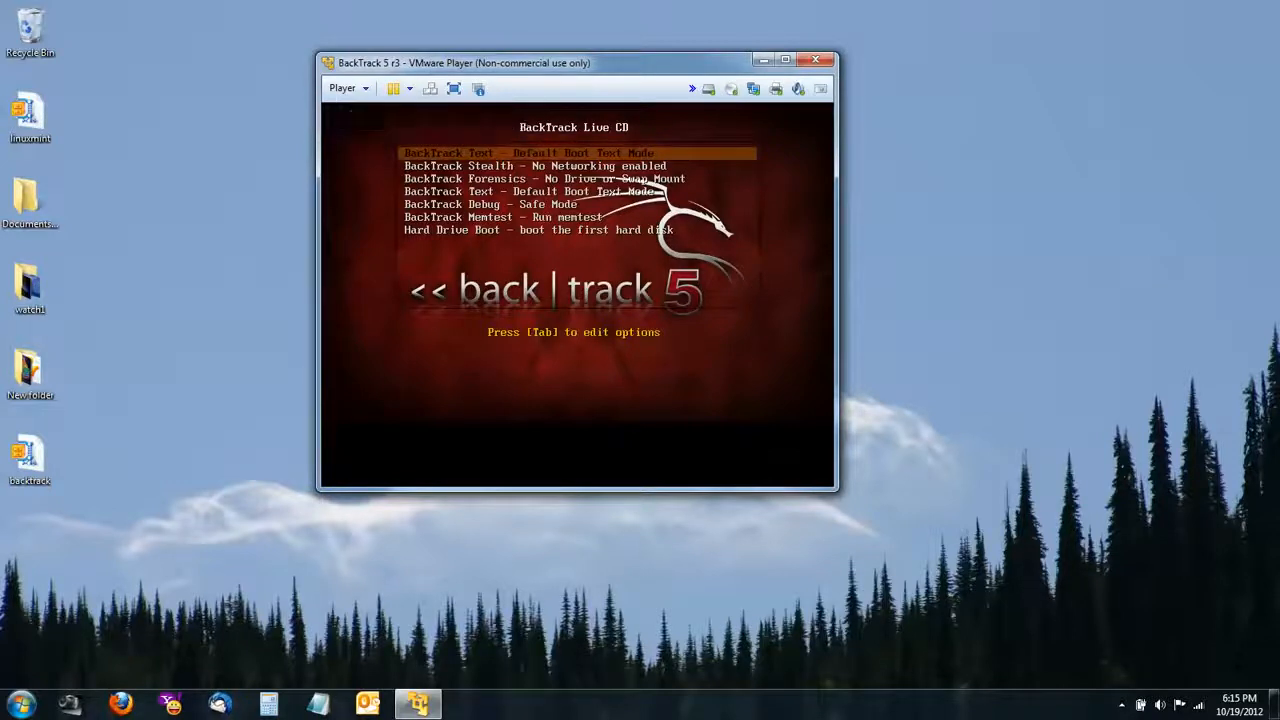
Boot BackTrack in Default Boot Text Mode and launch its graphical desktop with the startx command
key(Return)
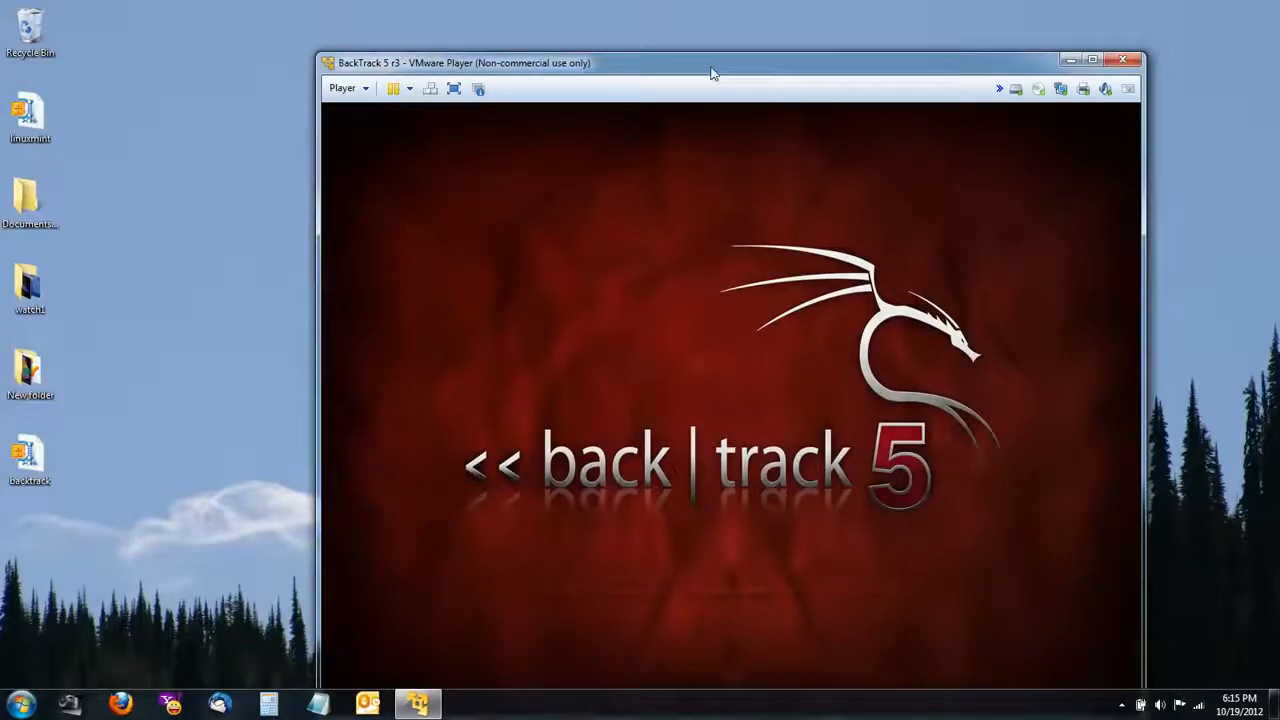
drag(712, 69, 650, 33)
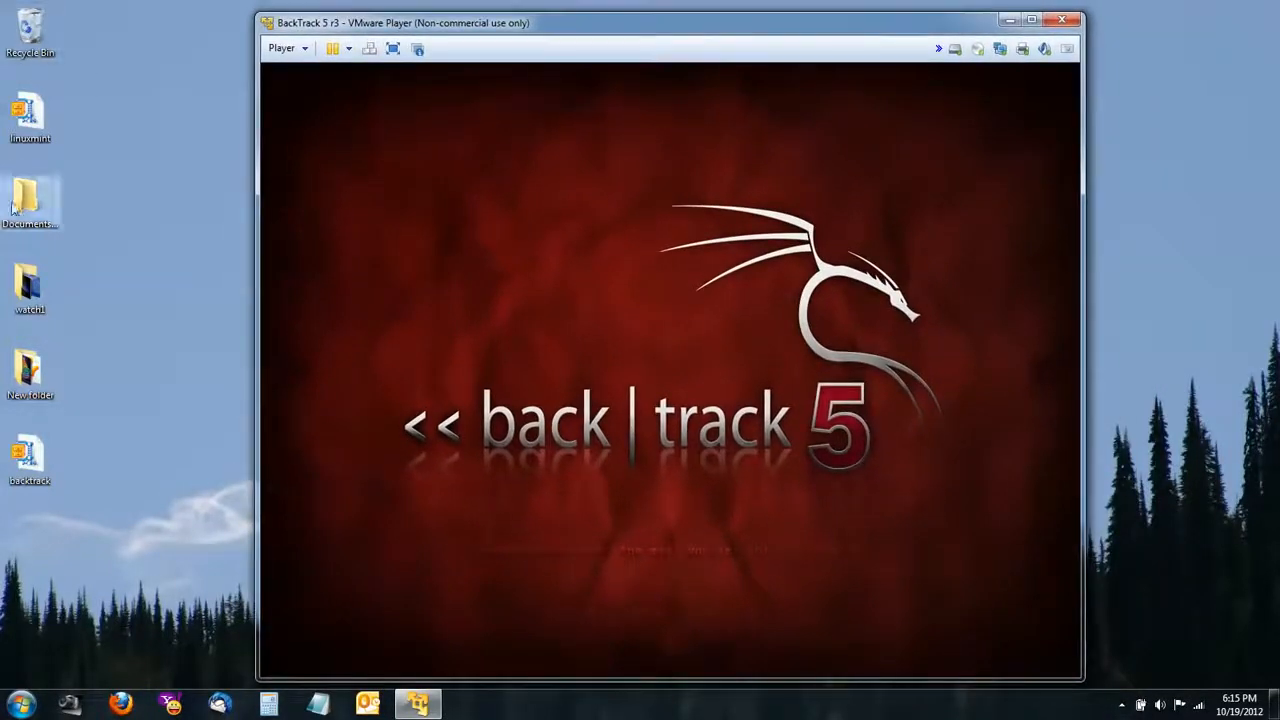
drag(610, 29, 610, 28)
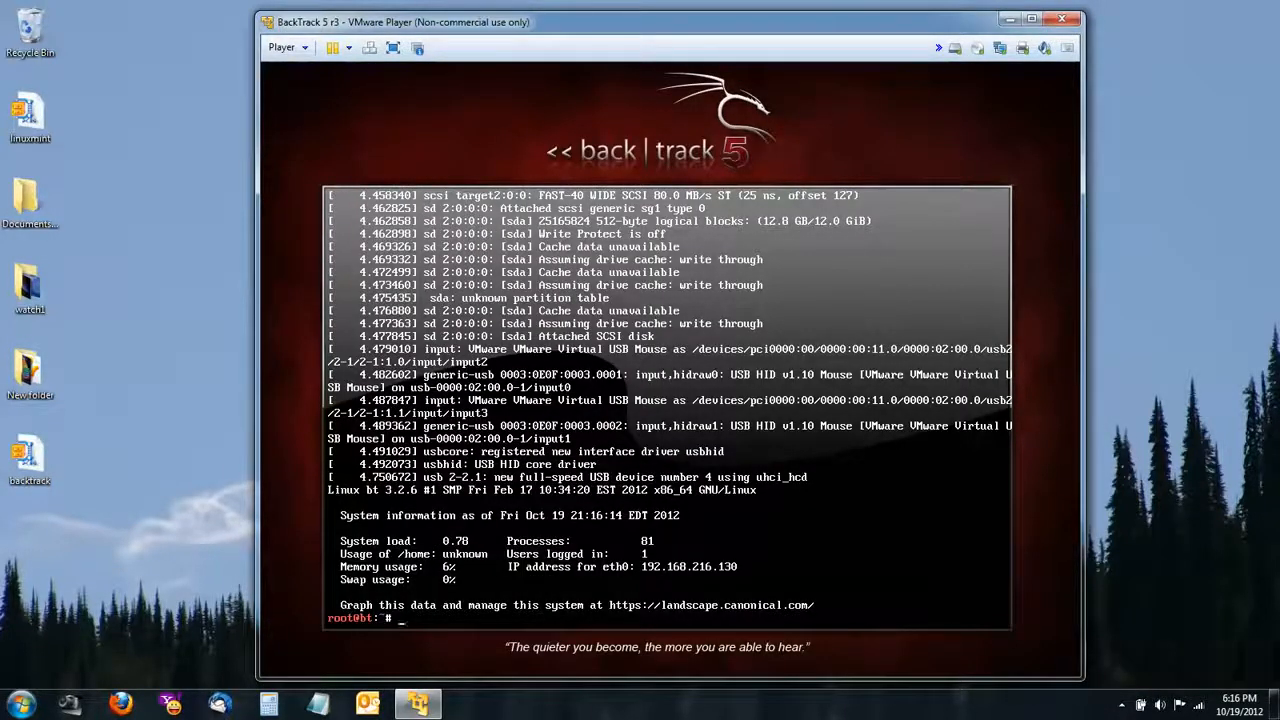
text(tartx)
key(Return)
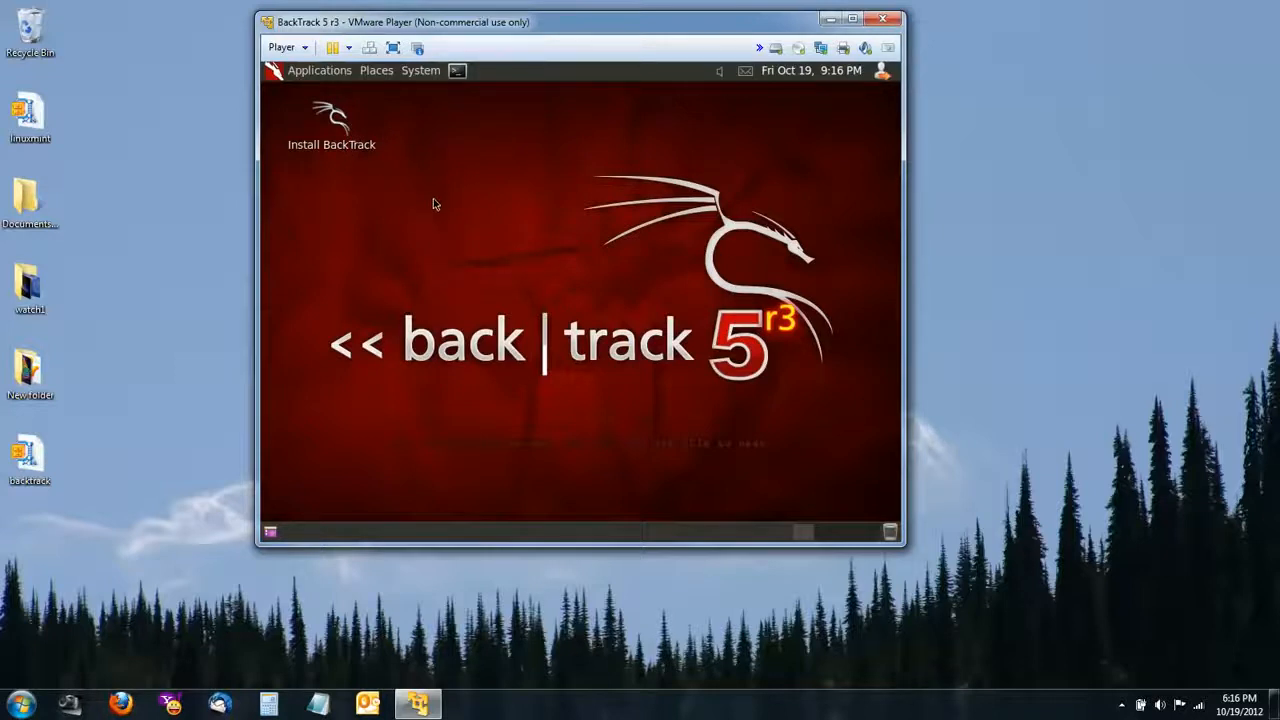
Launch the BackTrack installer in English and choose Pacific as the time zone for the United States region
click(336, 128)
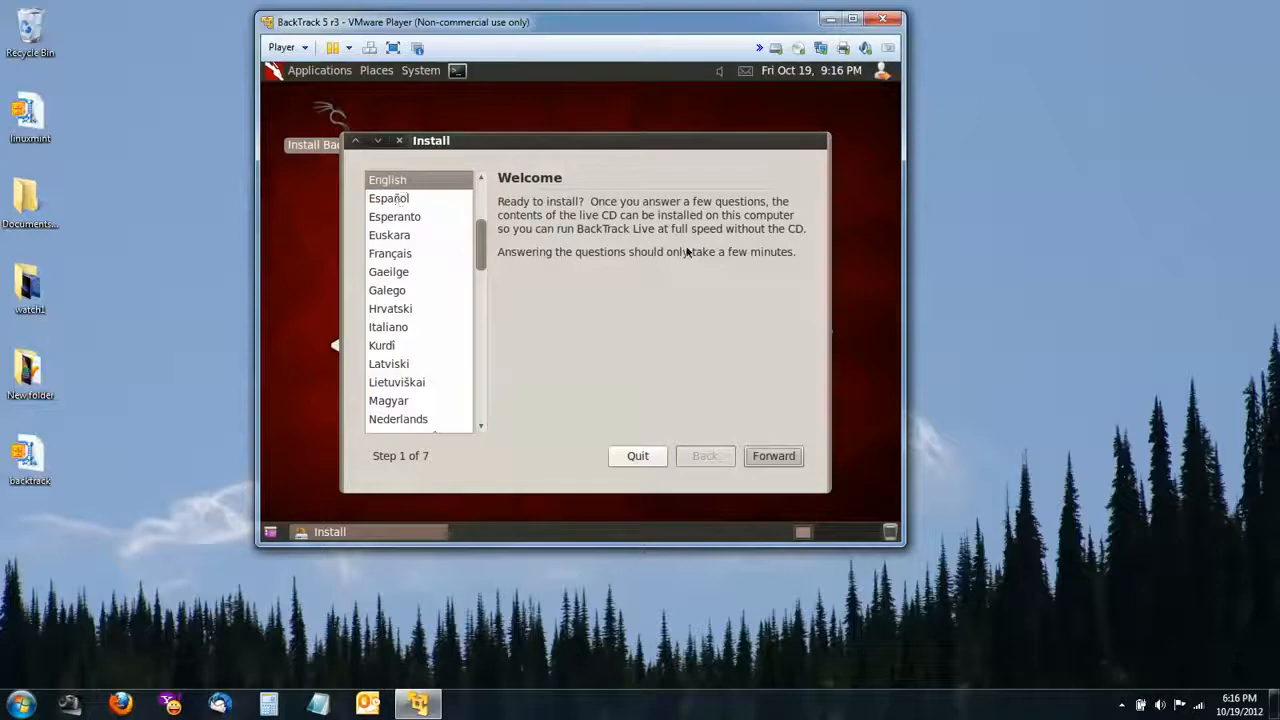
click(771, 455)
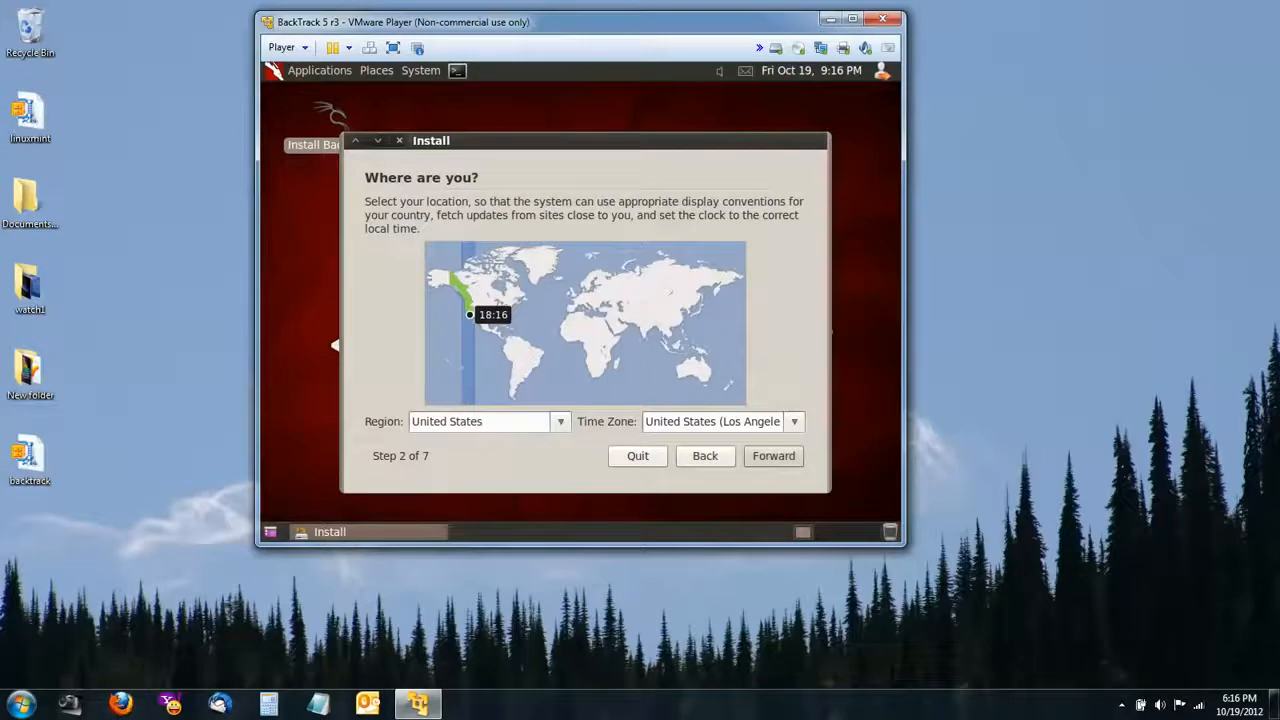
click(795, 421)
scroll(760, 290, up, 5)
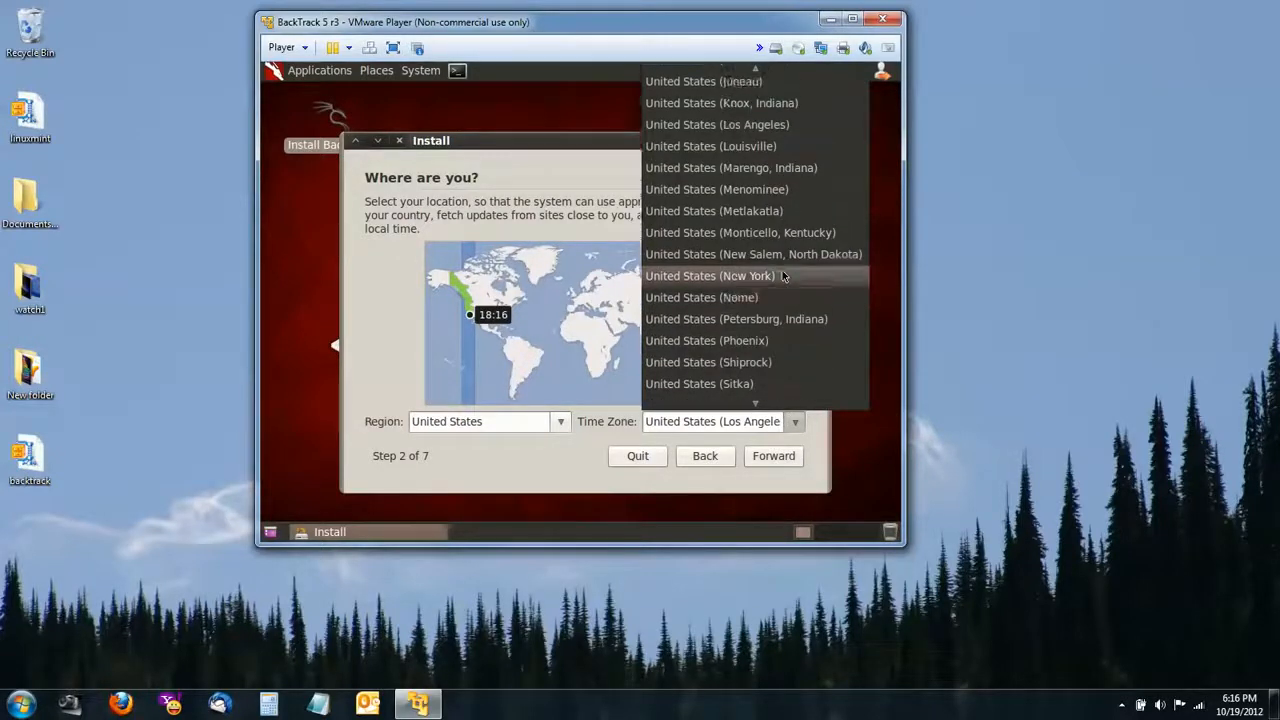
scroll(760, 278, up, 3)
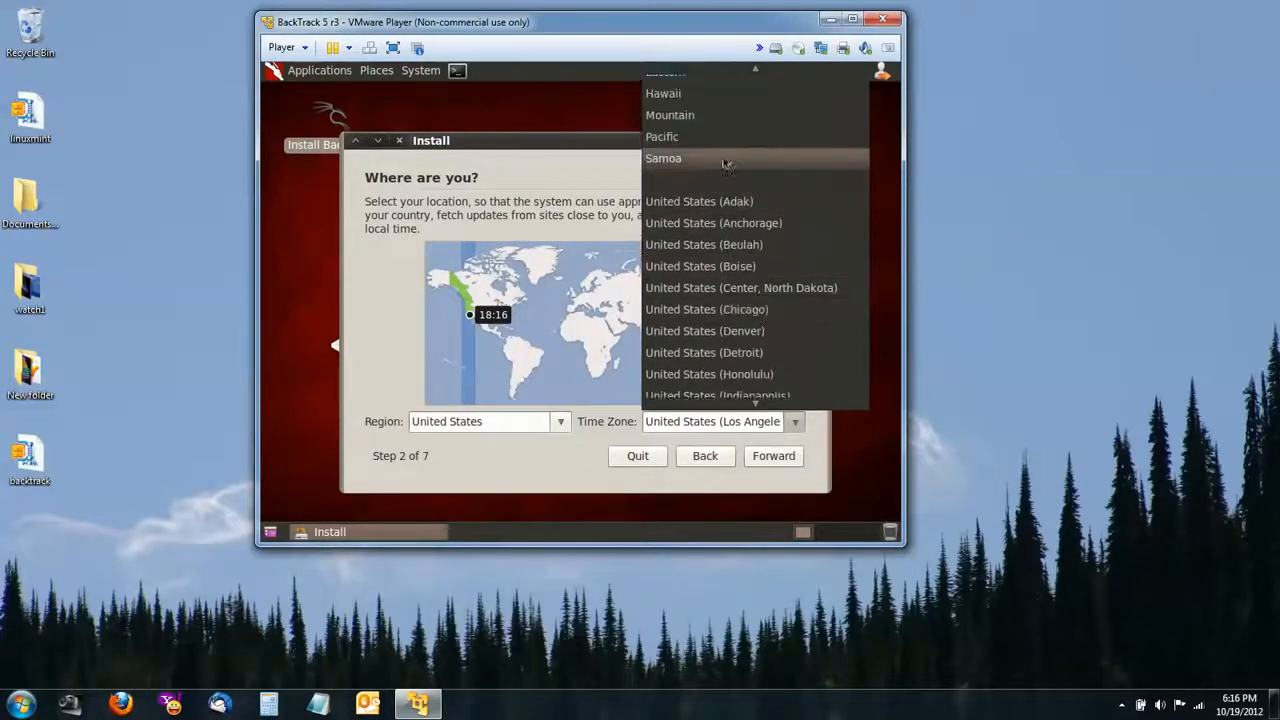
click(725, 140)
click(790, 459)
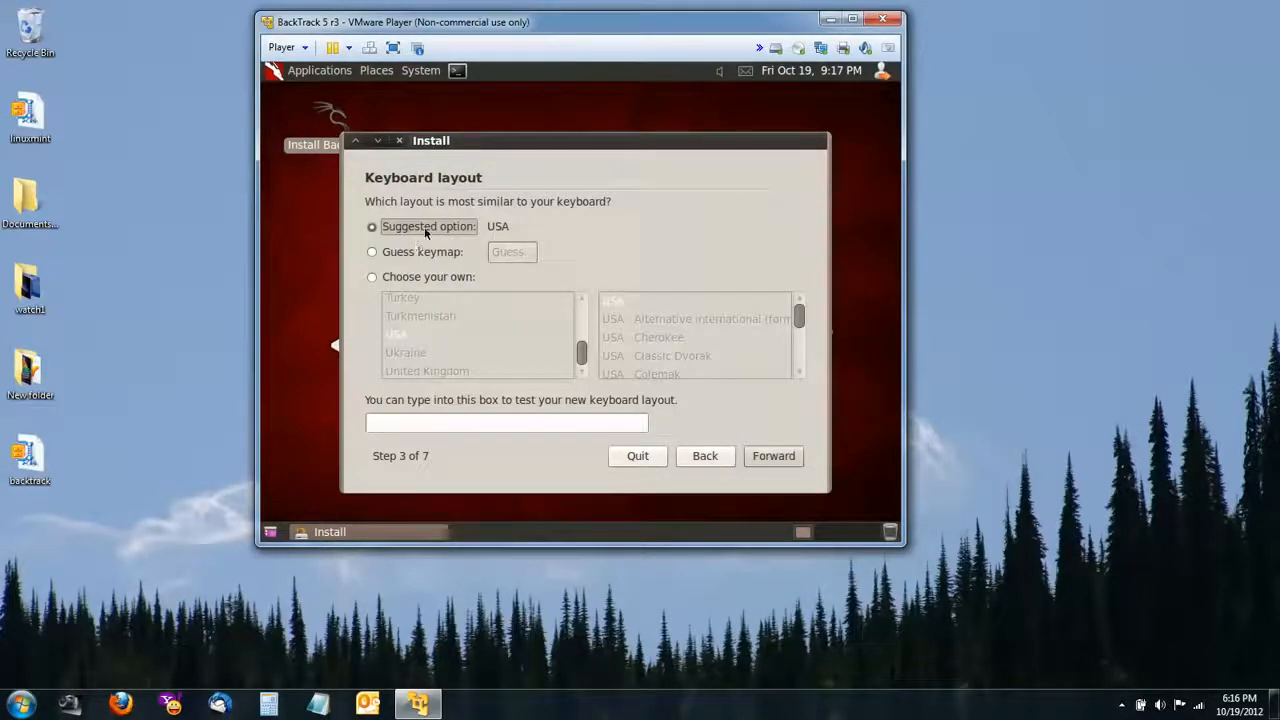
Test the suggested USA keyboard layout by entering df44yn as sample text
click(420, 430)
text(df)
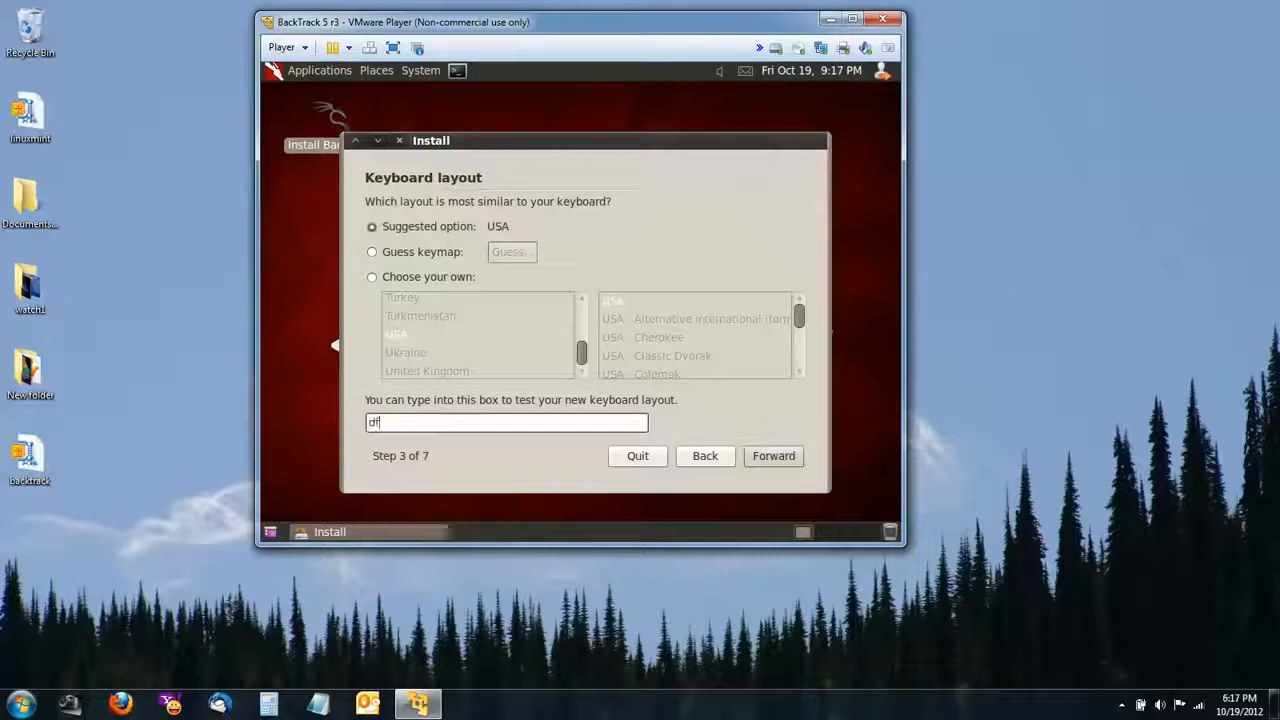
text(44yn)
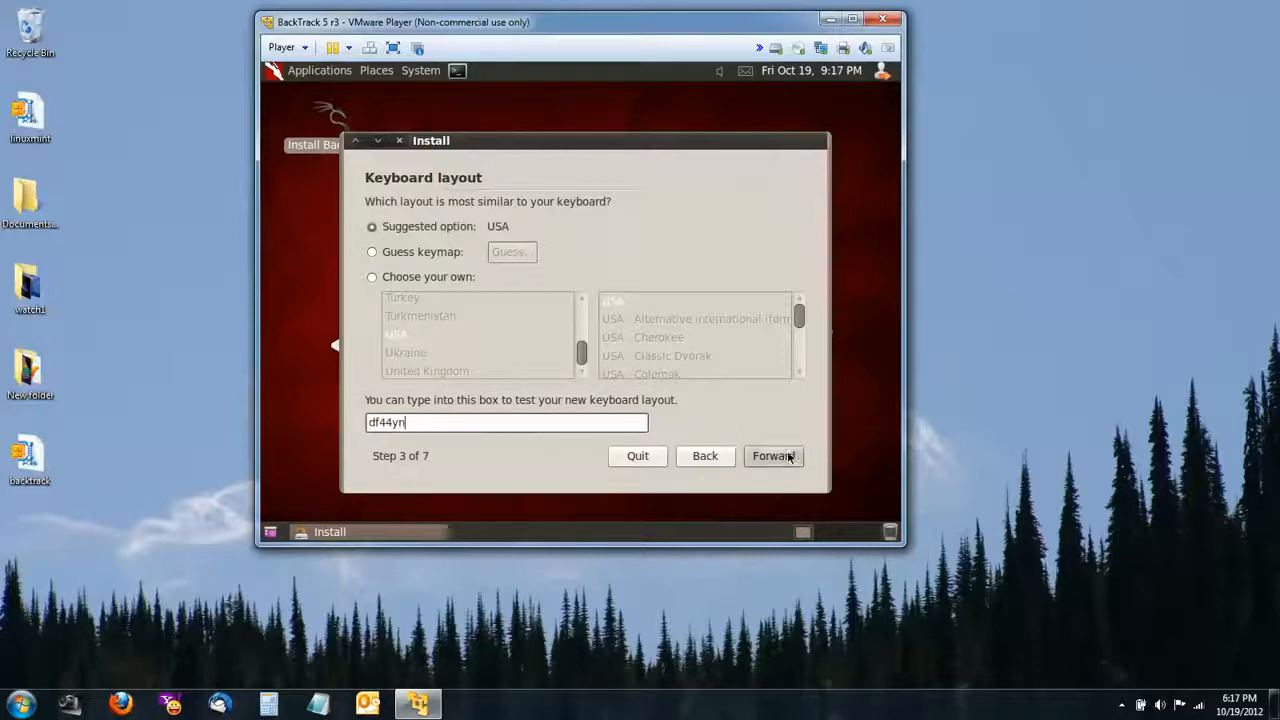
Accept the suggested USA keyboard layout and the option to erase and use the entire 12.9 GB virtual disk
click(788, 458)
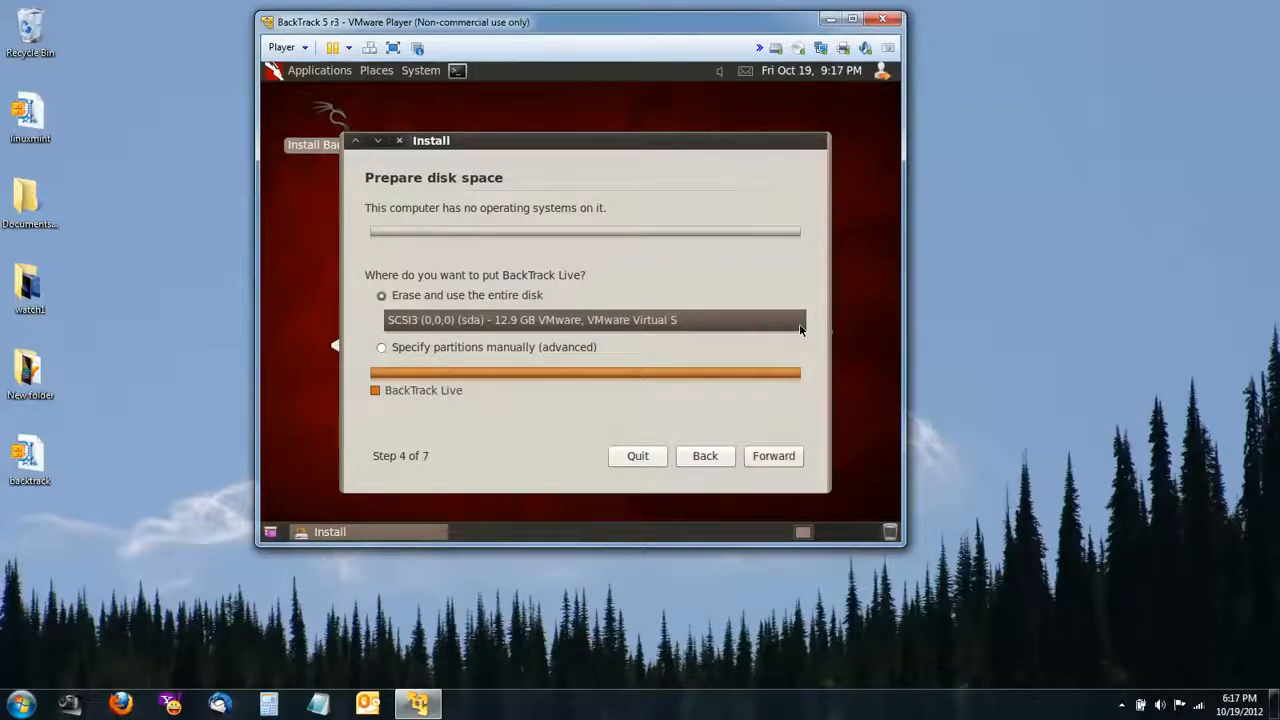
click(782, 457)
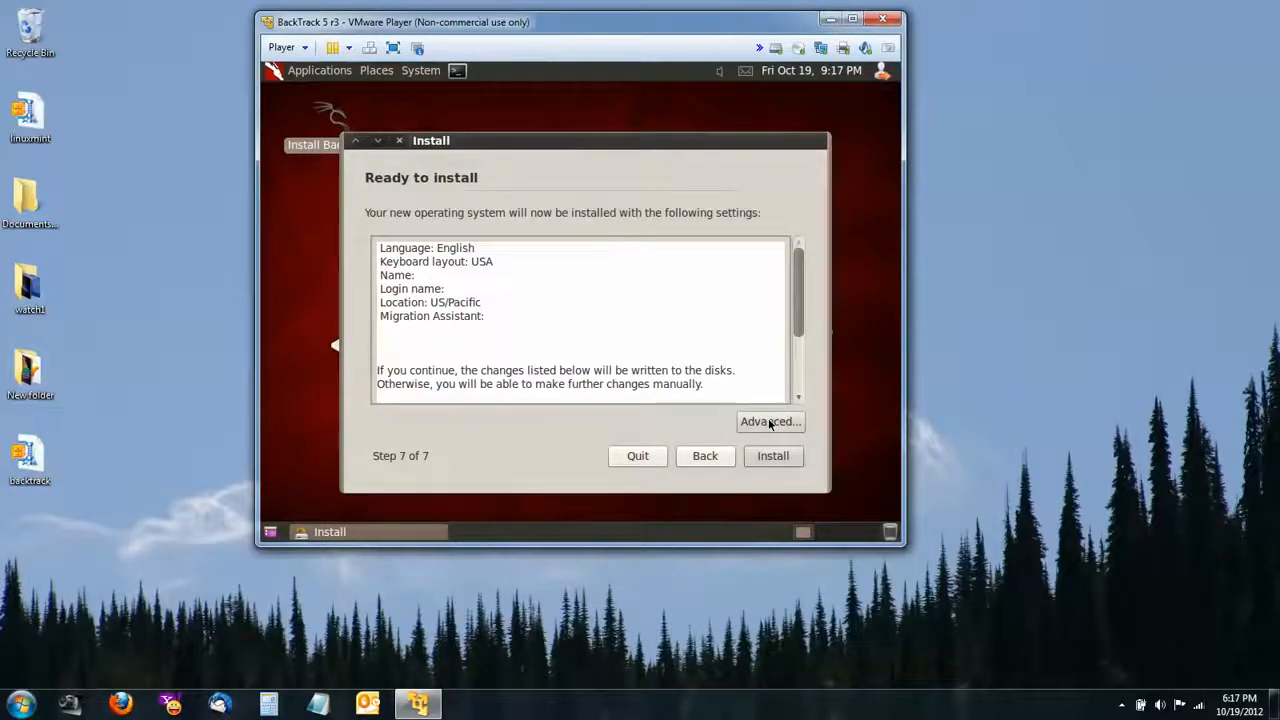
Examine the installer's advanced boot loader and network proxy options, and leave them without applying changes
click(770, 423)
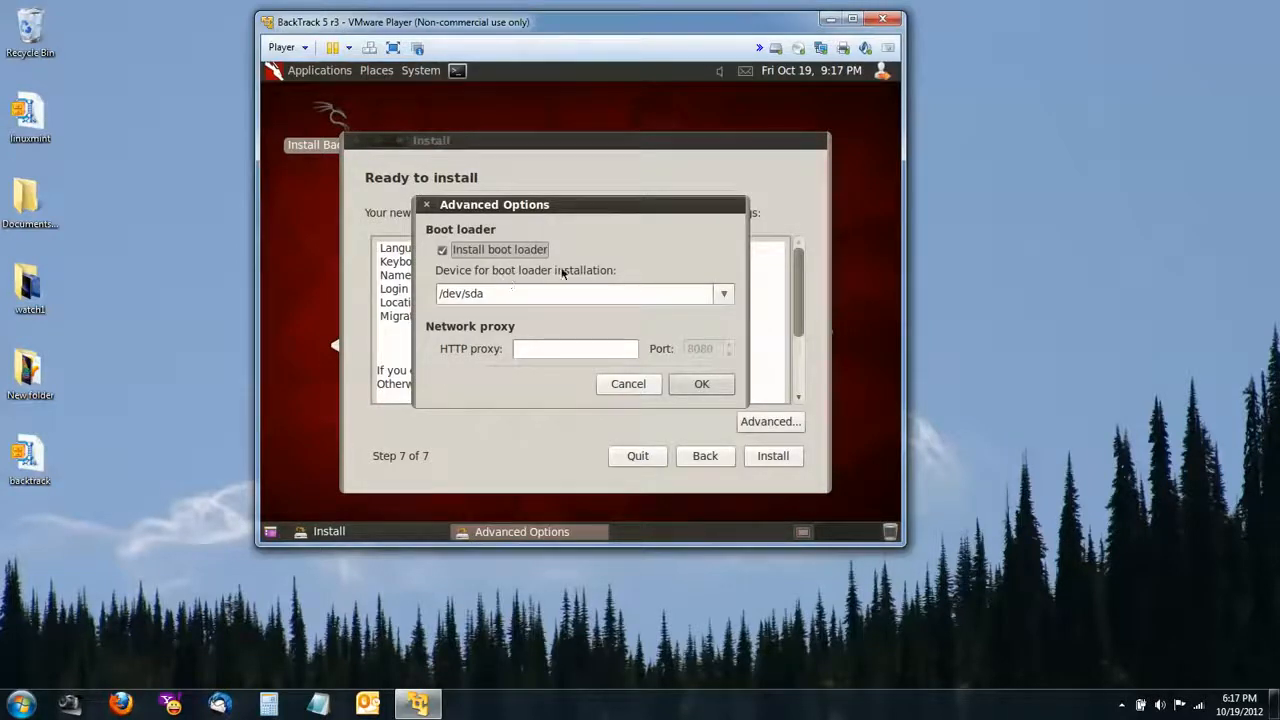
click(626, 386)
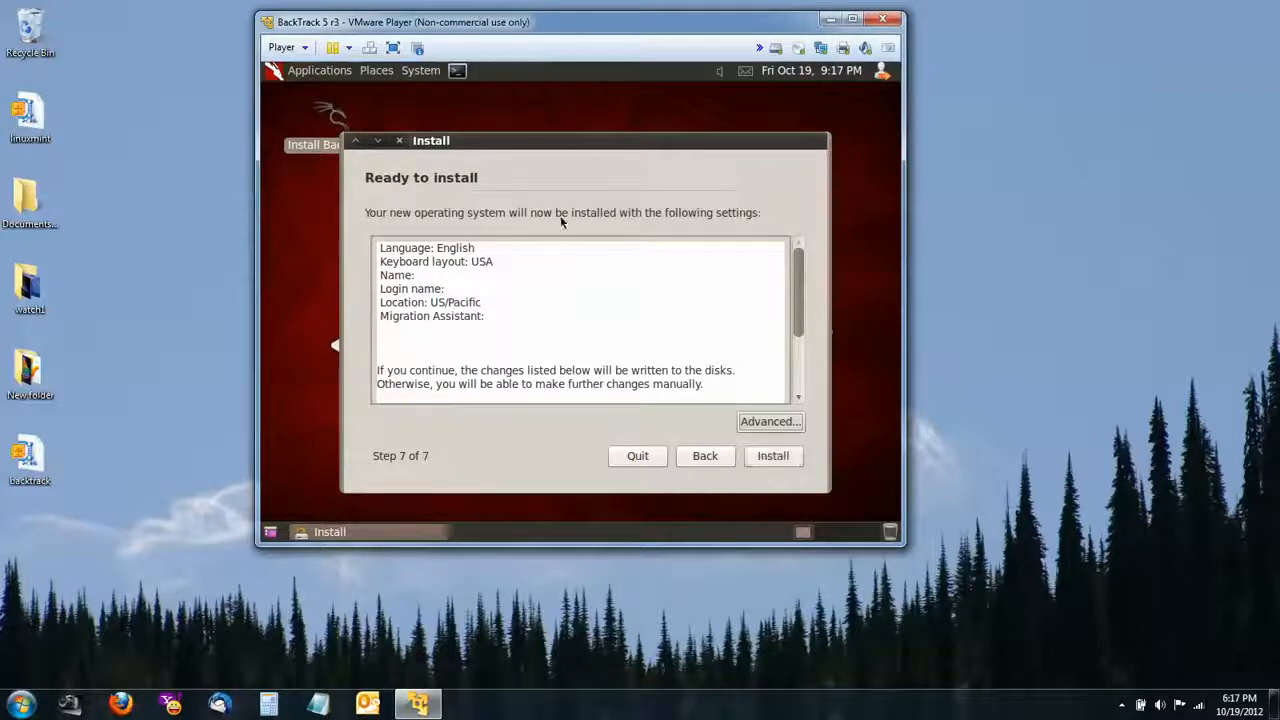
Look at the virtual machine's power options without choosing one, and release the mouse cursor from the guest system
click(282, 47)
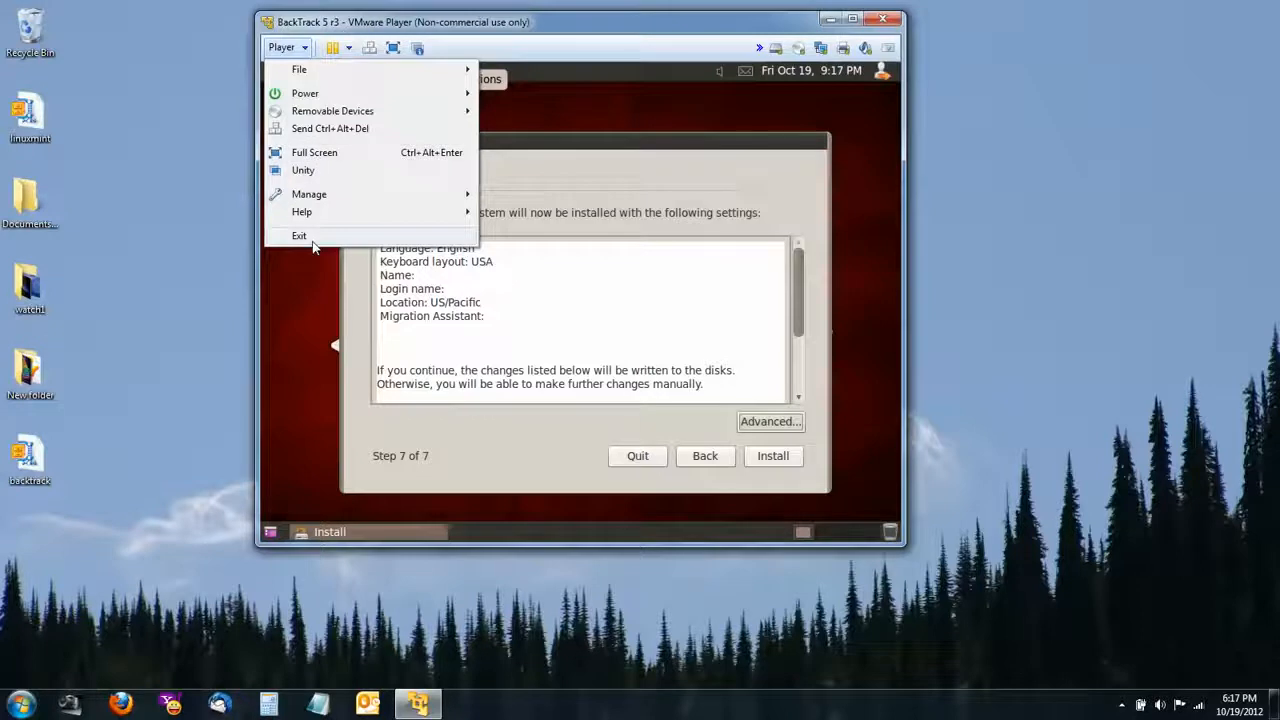
mouse_move(335, 97)
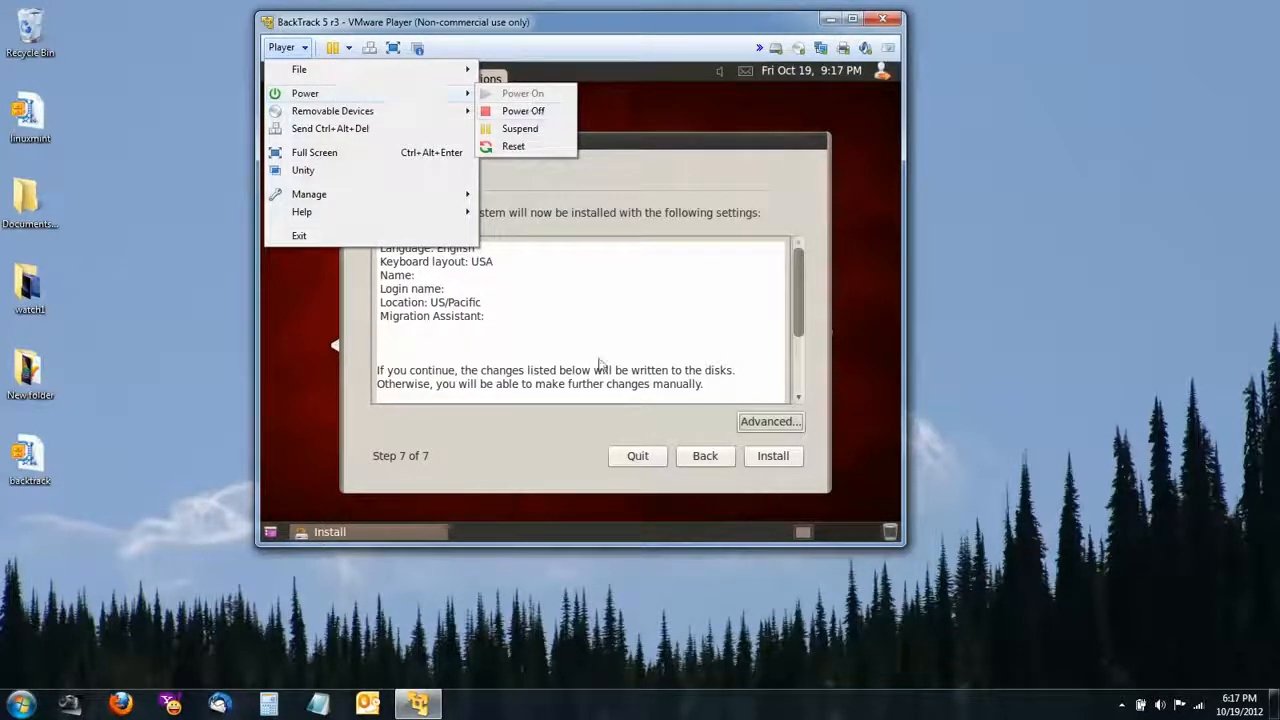
click(640, 331)
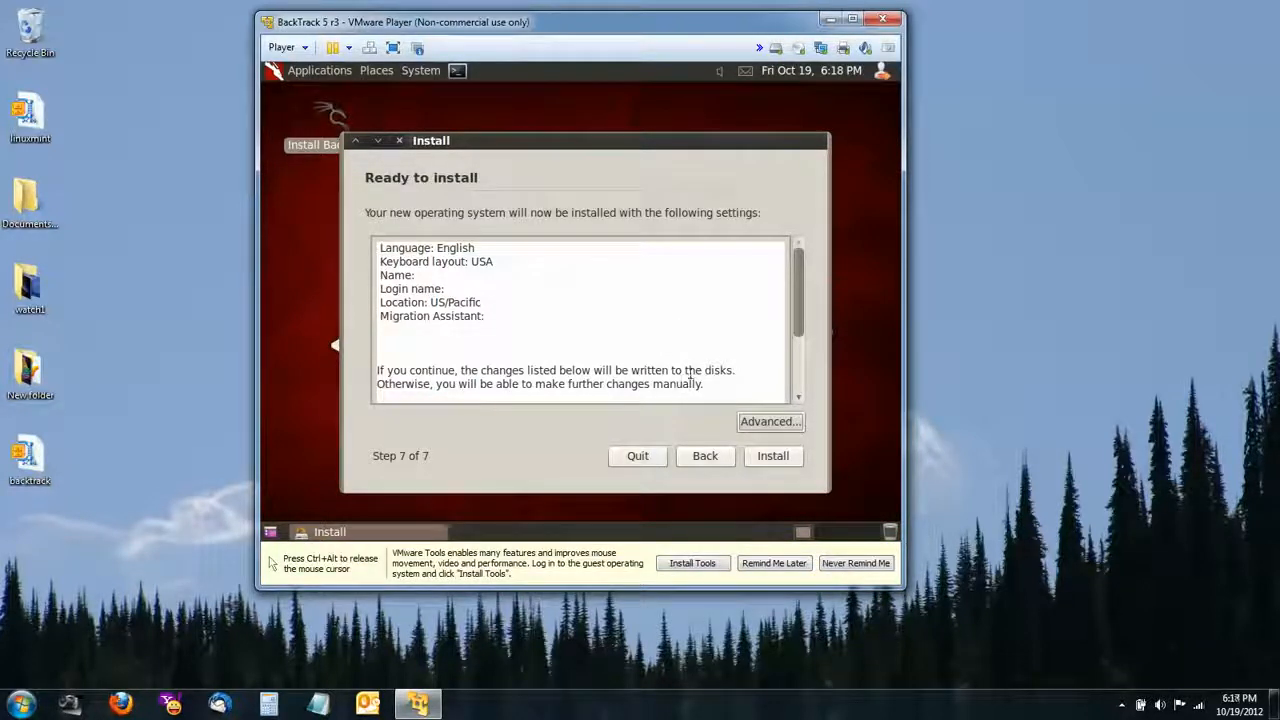
key(ctrl+alt)
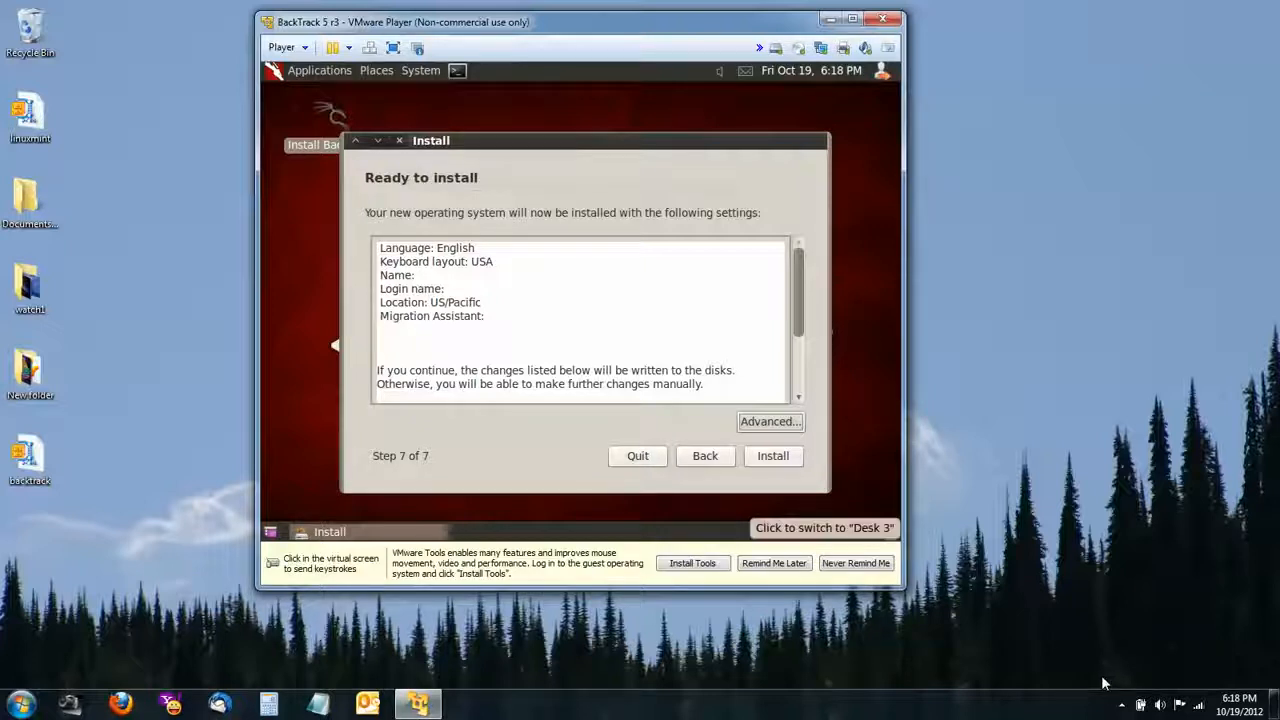